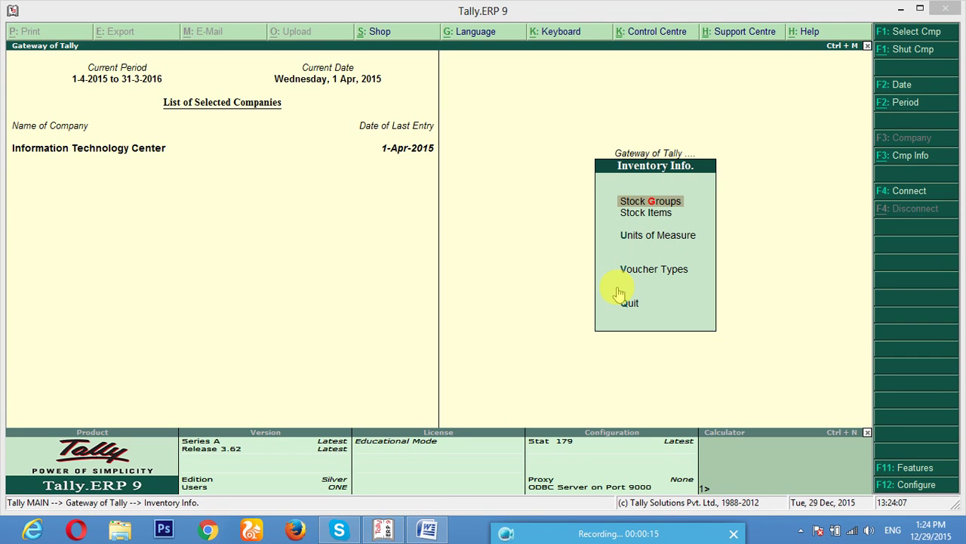
pyautogui.press('Escape')
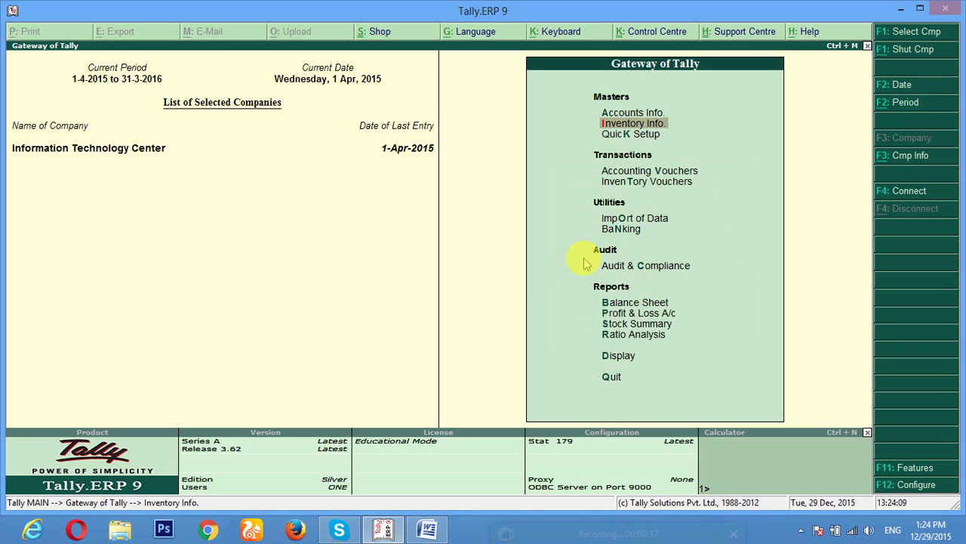
pyautogui.press('Escape')
pyautogui.press('Escape')
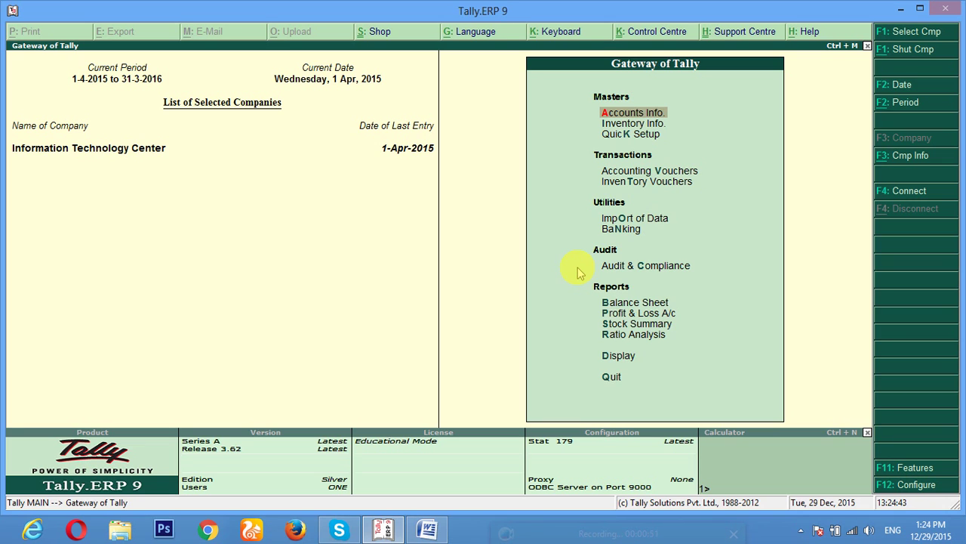
pyautogui.press('Return')
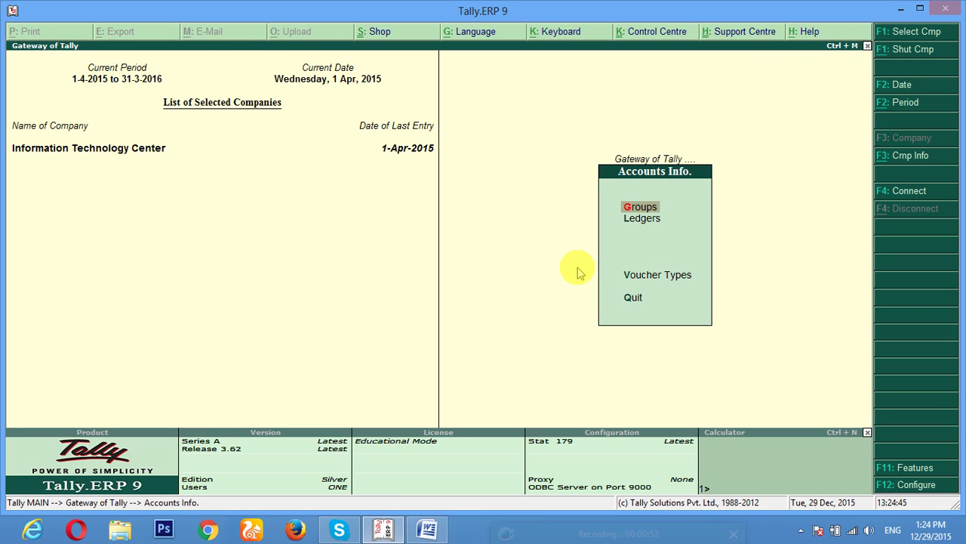
pyautogui.press('Escape')
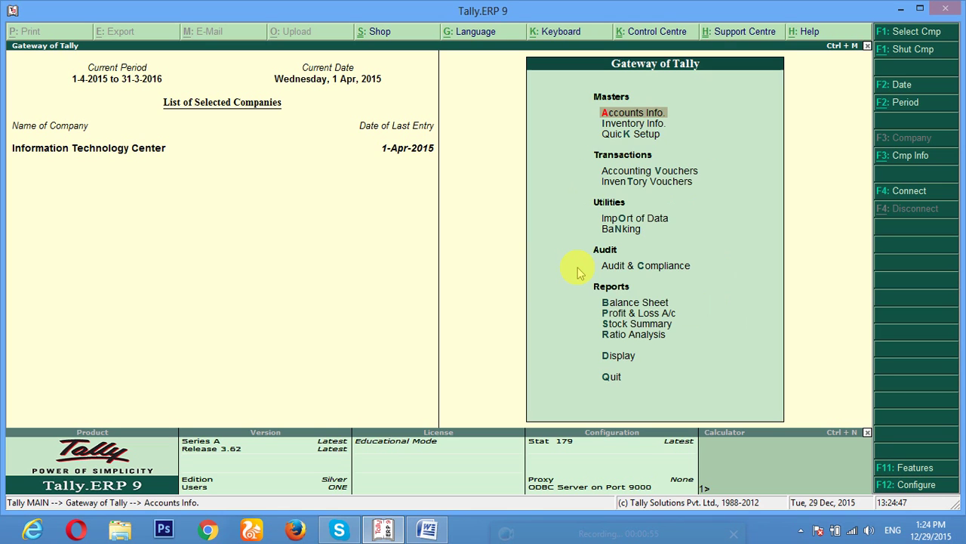
# Open the inventory masters, and review the stock groups, items and units planned in the Word document's table
pyautogui.press('Down')
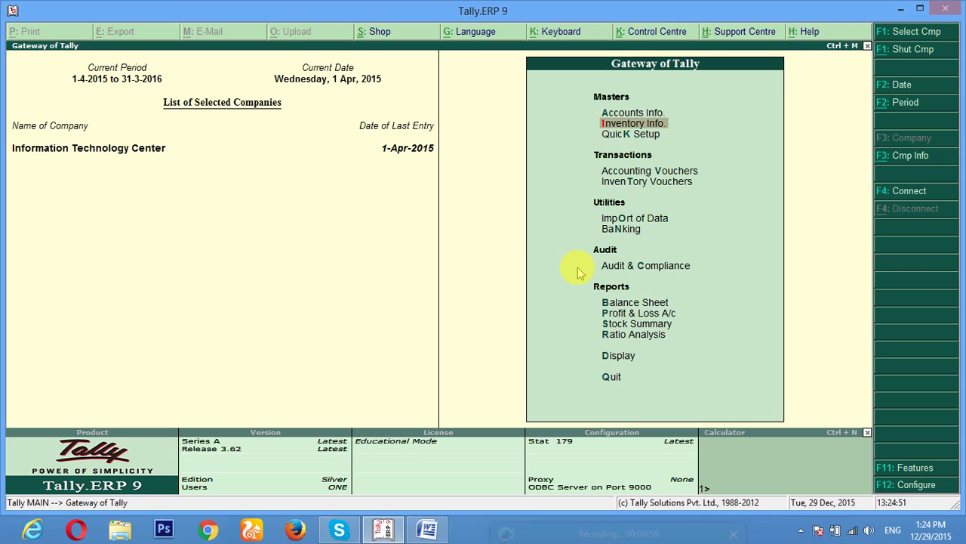
pyautogui.press('Return')
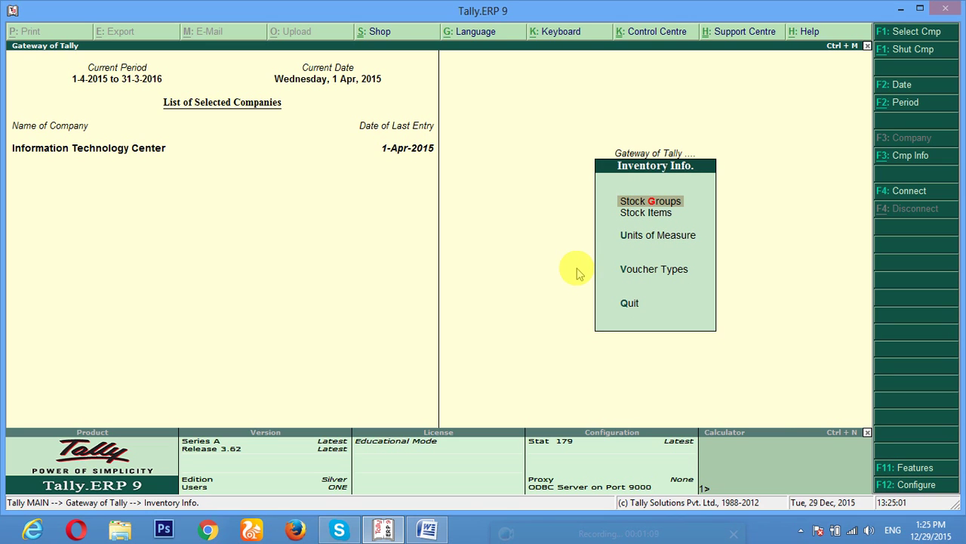
pyautogui.hotkey('alt', 'Tab')
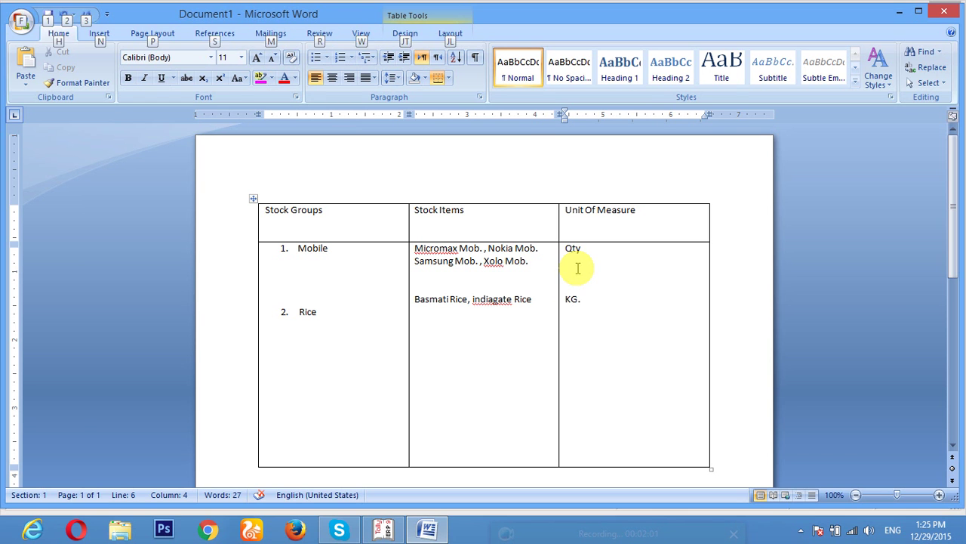
pyautogui.hotkey('alt', 'Tab')
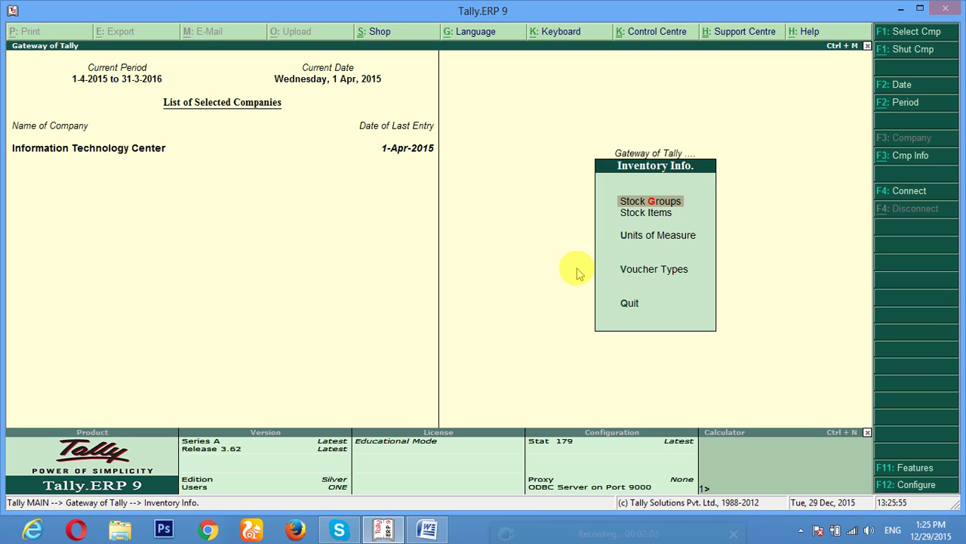
# Create a single stock group named Mobile under Primary, with adding of item quantities set to No
pyautogui.press('Return')
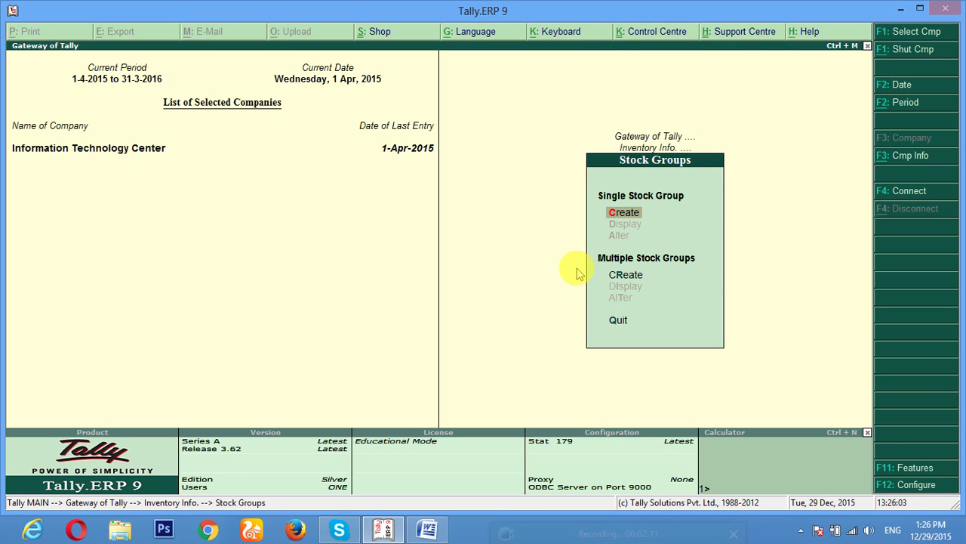
pyautogui.press('Return')
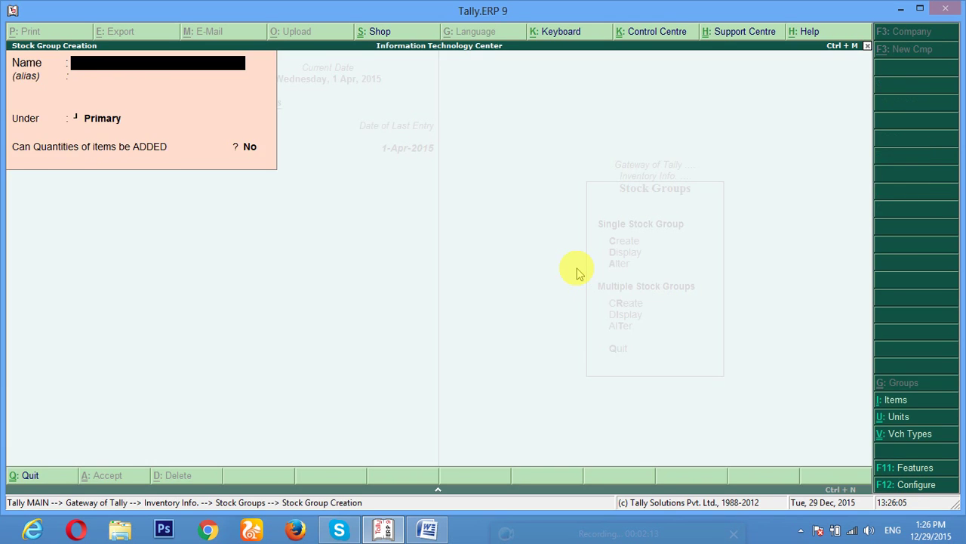
pyautogui.press('Escape')
pyautogui.press('Return')
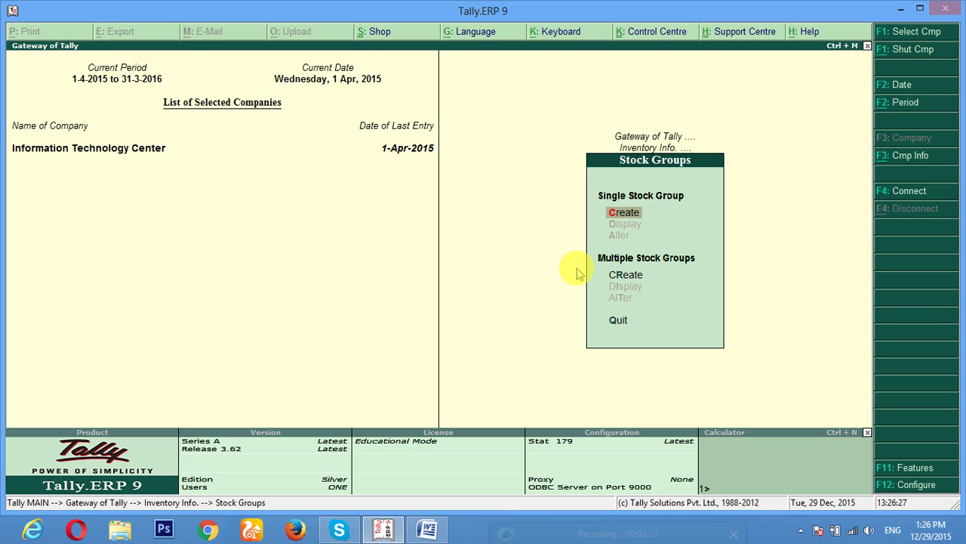
pyautogui.press('Return')
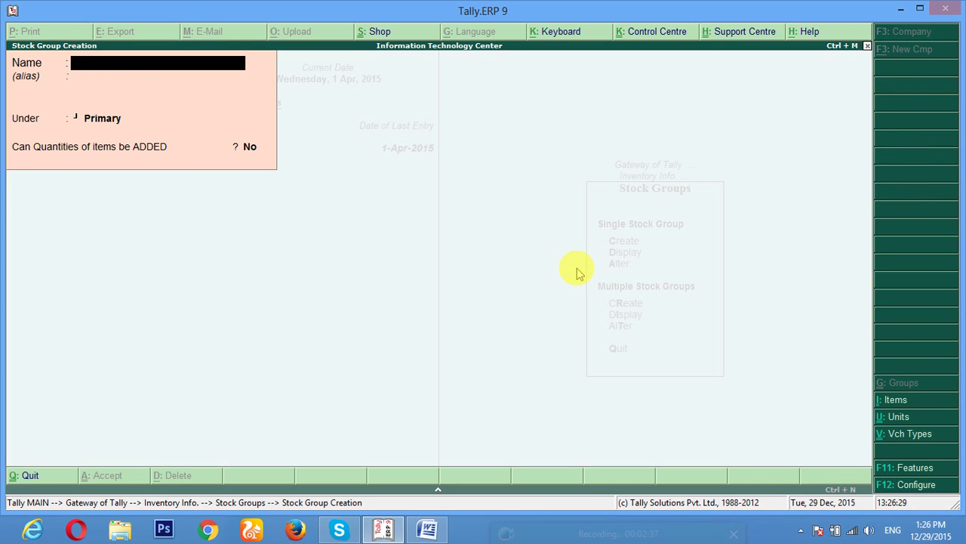
pyautogui.write('Mobile')
pyautogui.press('Return')
pyautogui.press('Return')
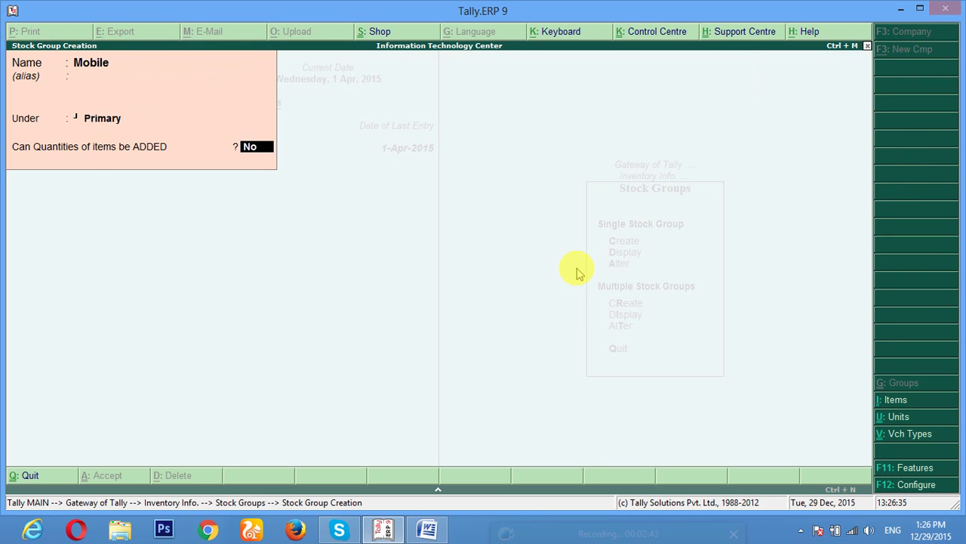
pyautogui.press('Return')
# Create a second stock group named Rice under Primary, then leave stock group creation
pyautogui.write('Rice')
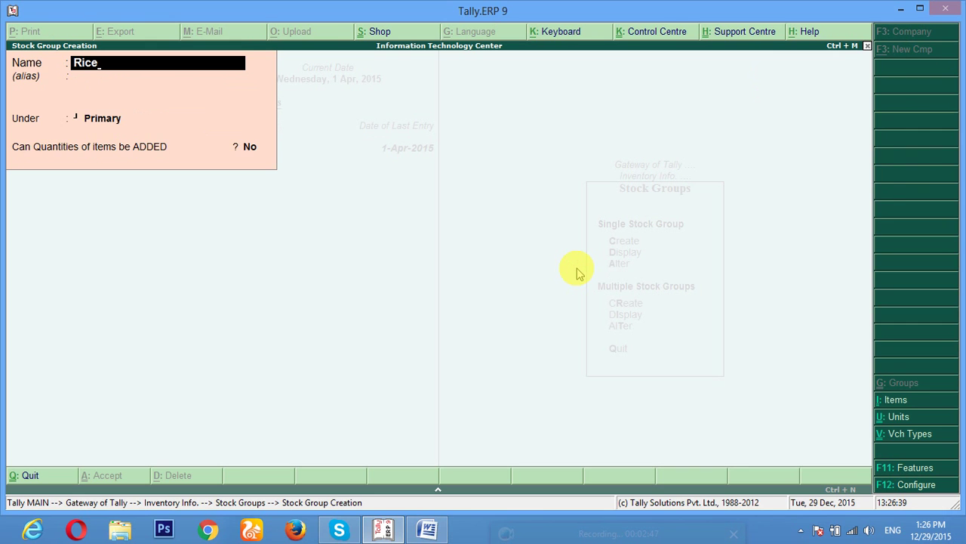
pyautogui.press('Return')
pyautogui.press('Return')
pyautogui.press('Return')
pyautogui.press('Escape')
# Check the list of existing stock groups and return to the inventory masters
pyautogui.press('Return')
pyautogui.press('Down')
pyautogui.press('Return')
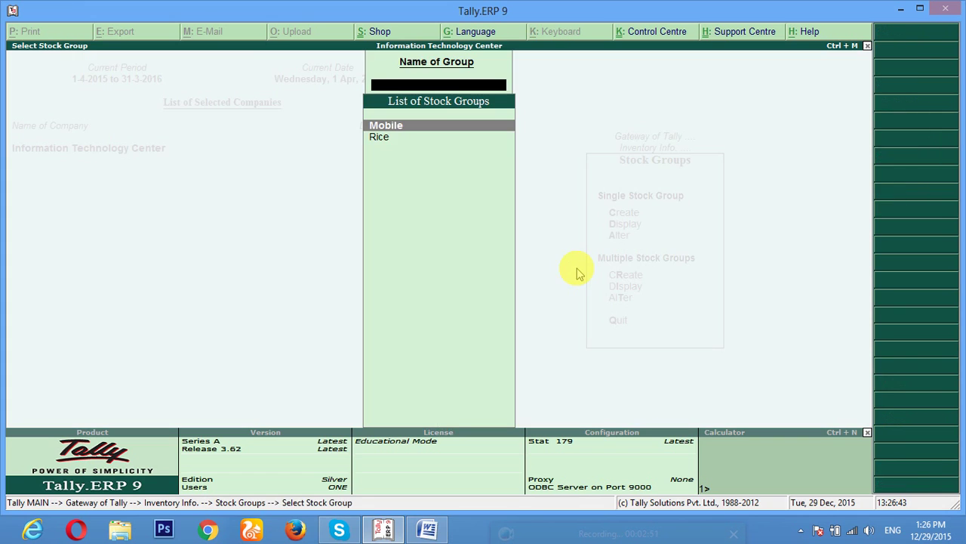
pyautogui.press('Escape')
pyautogui.press('Escape')
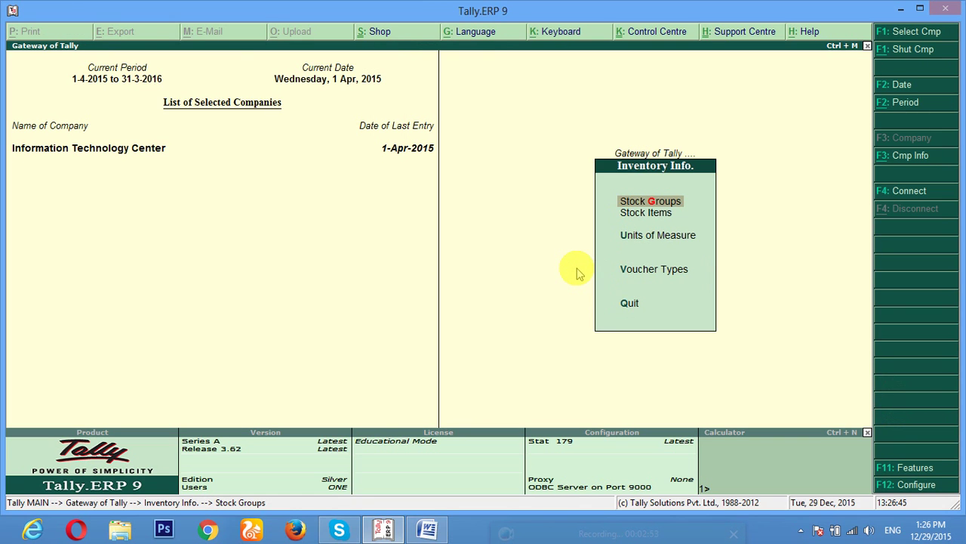
pyautogui.press('Down')
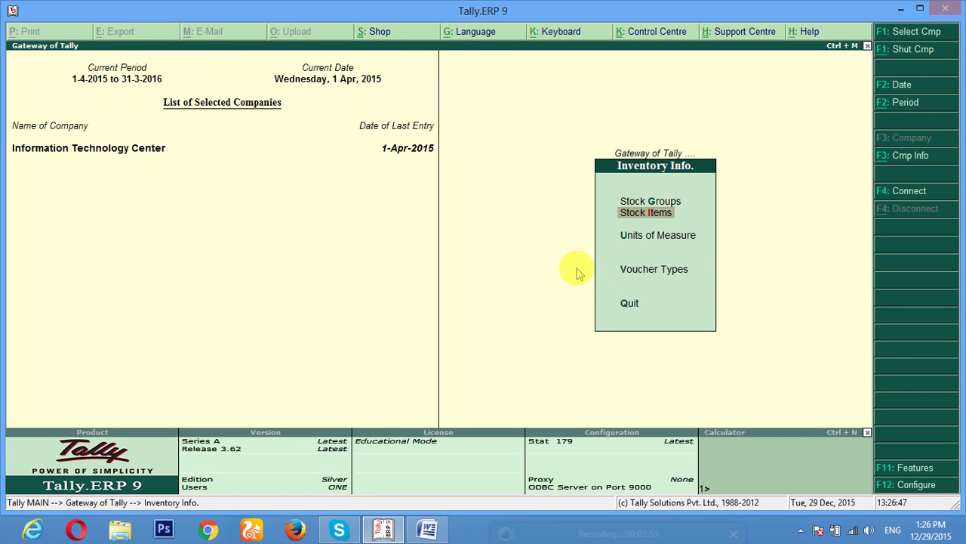
pyautogui.press('Return')
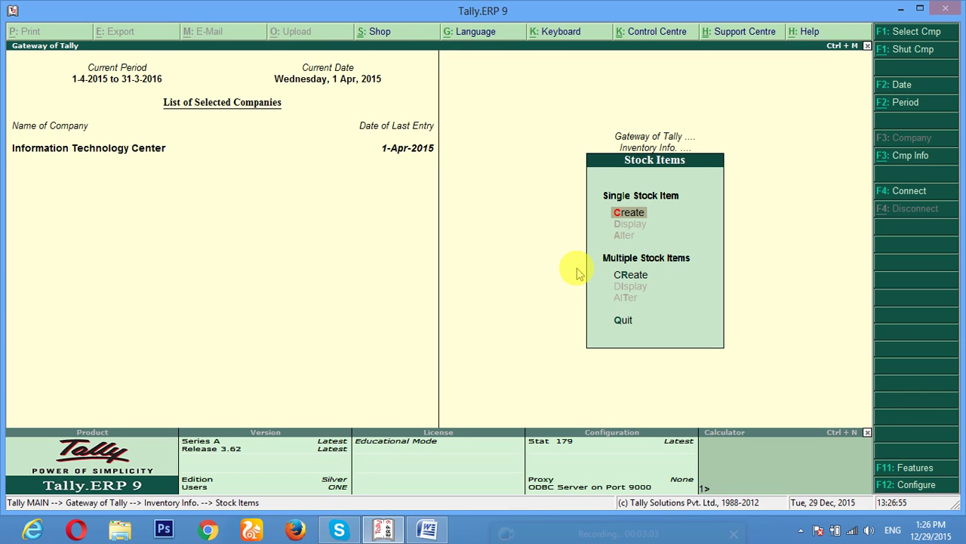
pyautogui.press('Down')
pyautogui.press('Down')
pyautogui.press('Up')
pyautogui.press('Return')
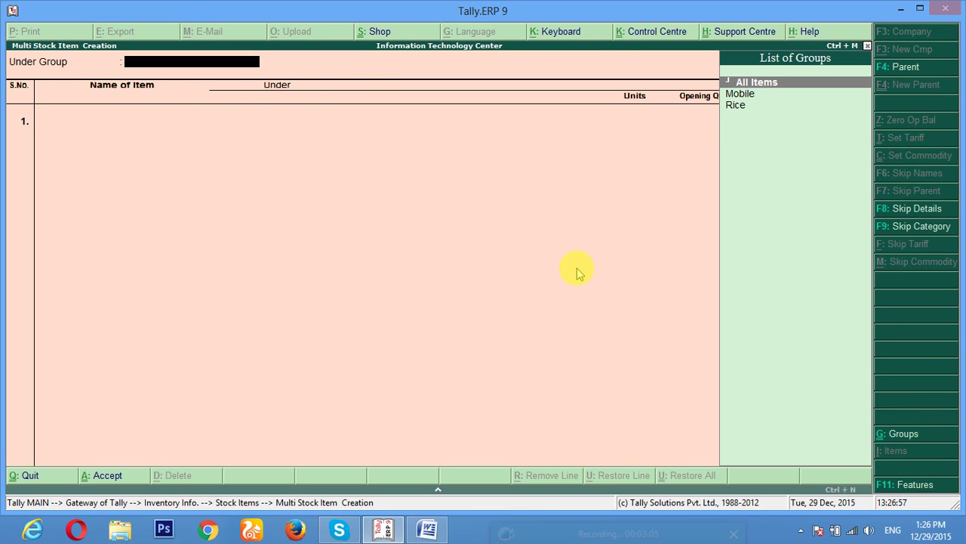
pyautogui.press('Down')
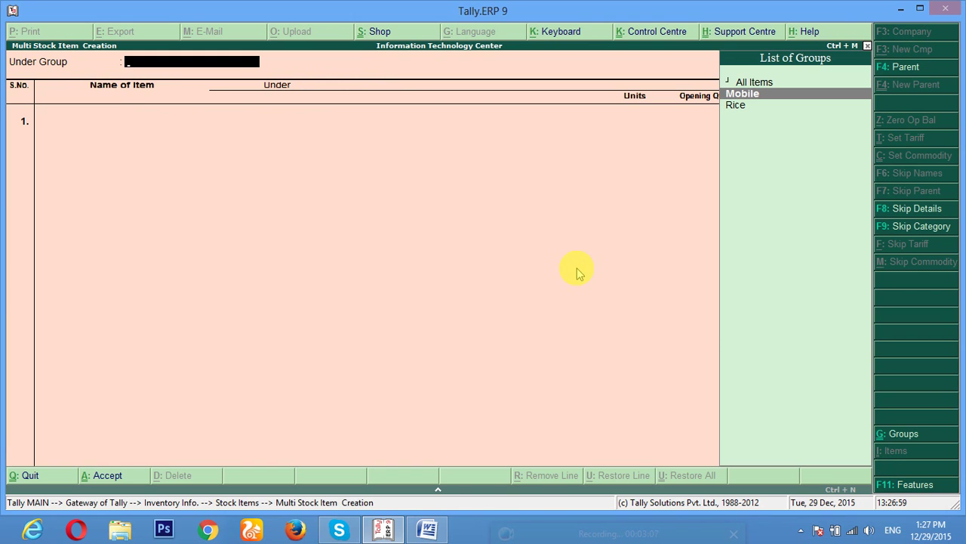
pyautogui.hotkey('alt', 'Tab')
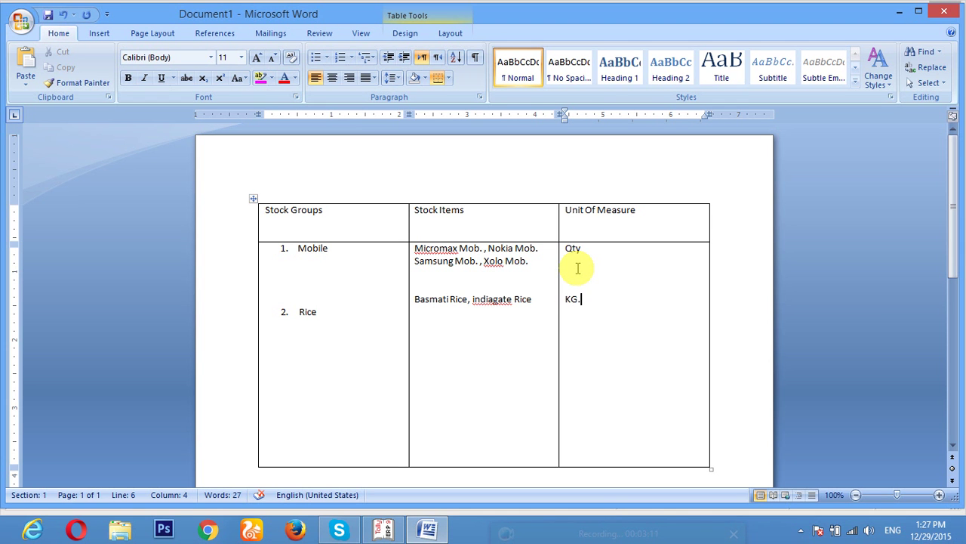
pyautogui.hotkey('alt', 'Tab')
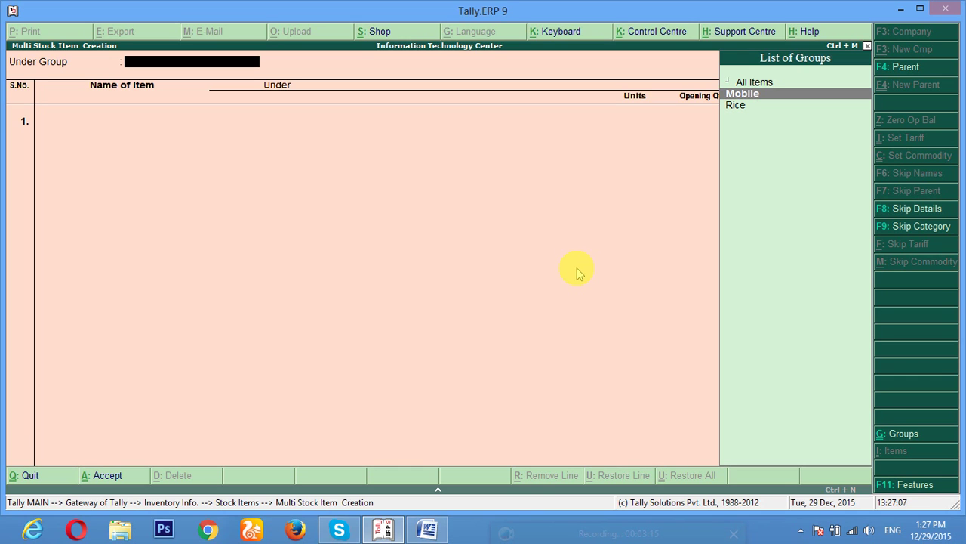
pyautogui.press('Up')
pyautogui.press('Down')
pyautogui.press('Return')
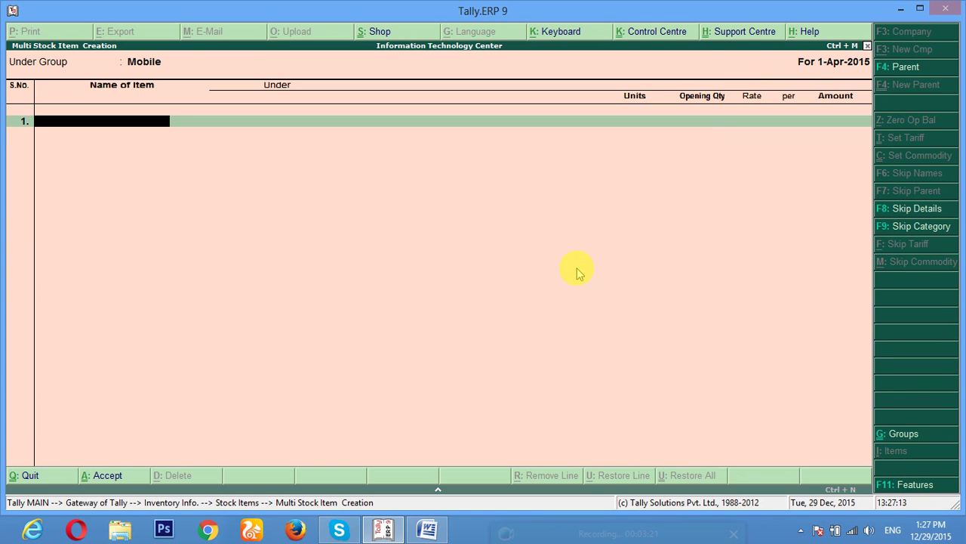
pyautogui.write('Micromax Mob.')
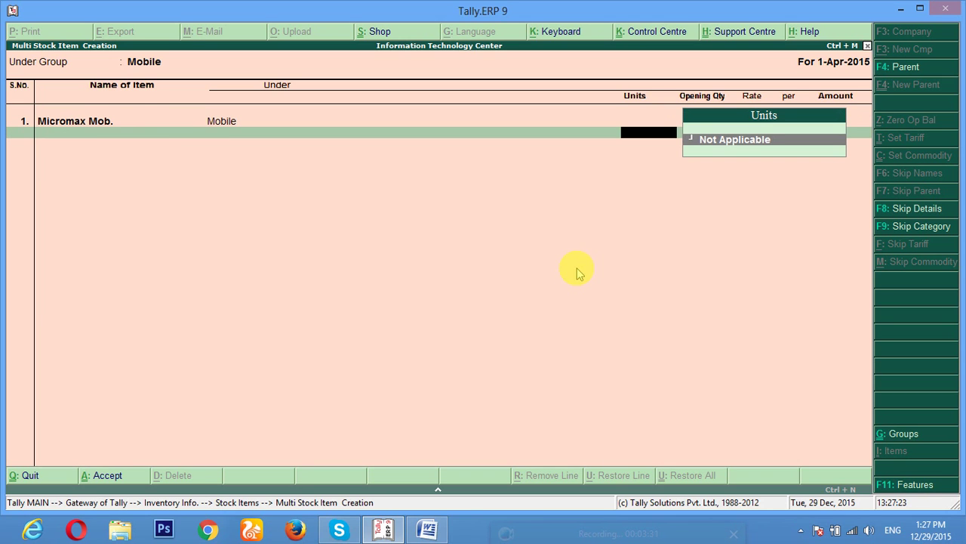
pyautogui.press('Escape')
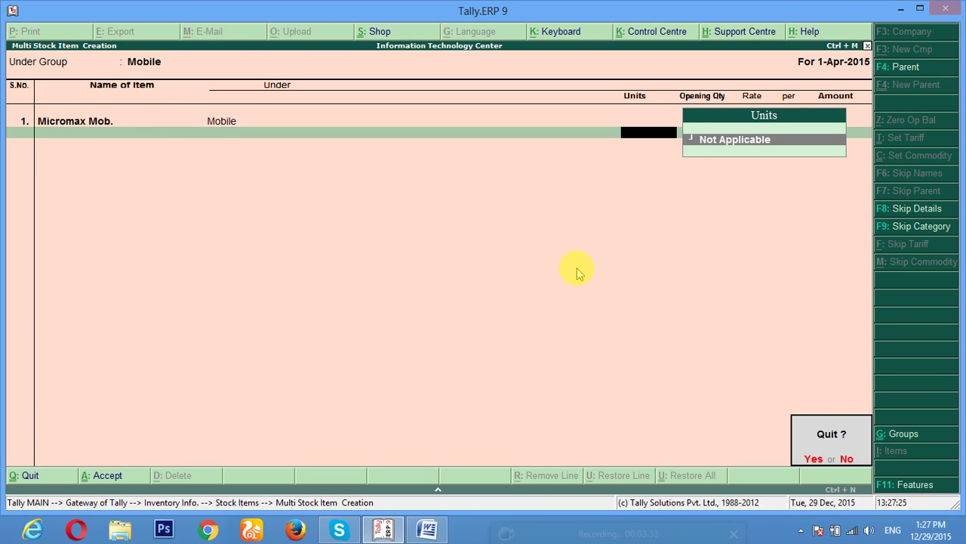
pyautogui.press('y')
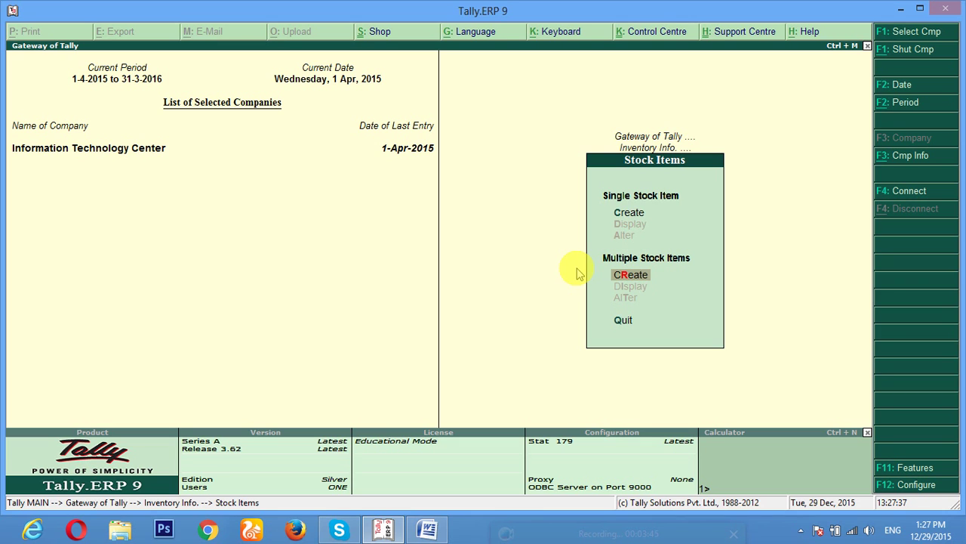
pyautogui.press('Escape')
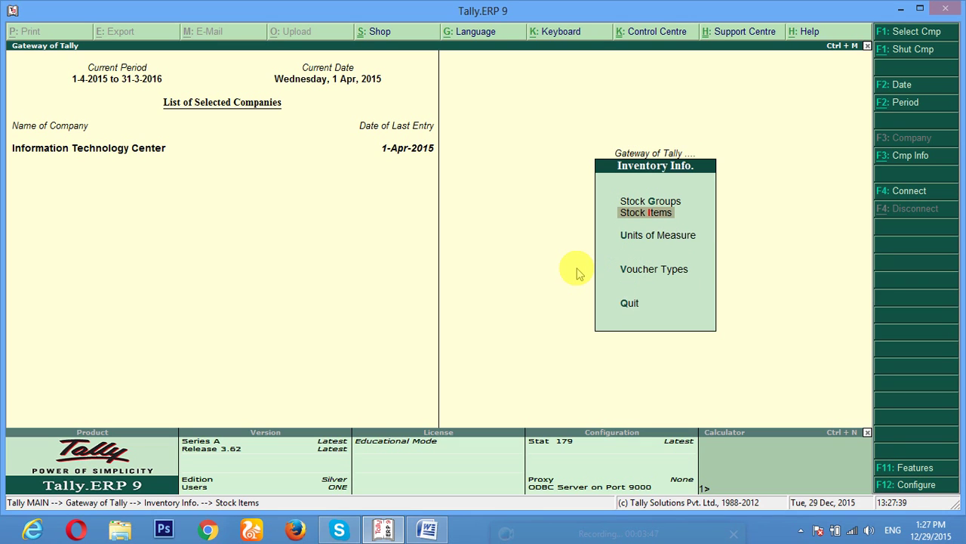
# Create two simple units of measure with the symbols Qty and Kg
pyautogui.press('Down')
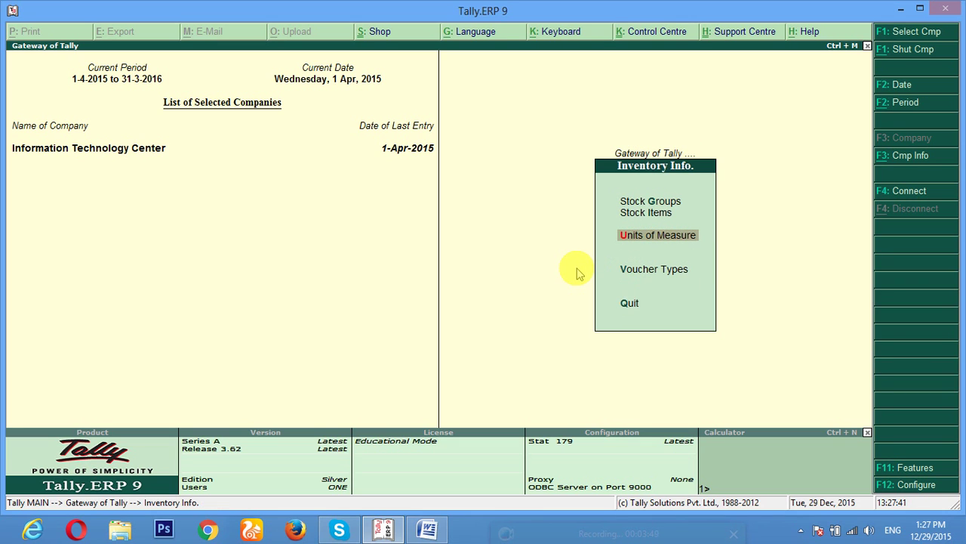
pyautogui.press('Return')
pyautogui.press('Return')
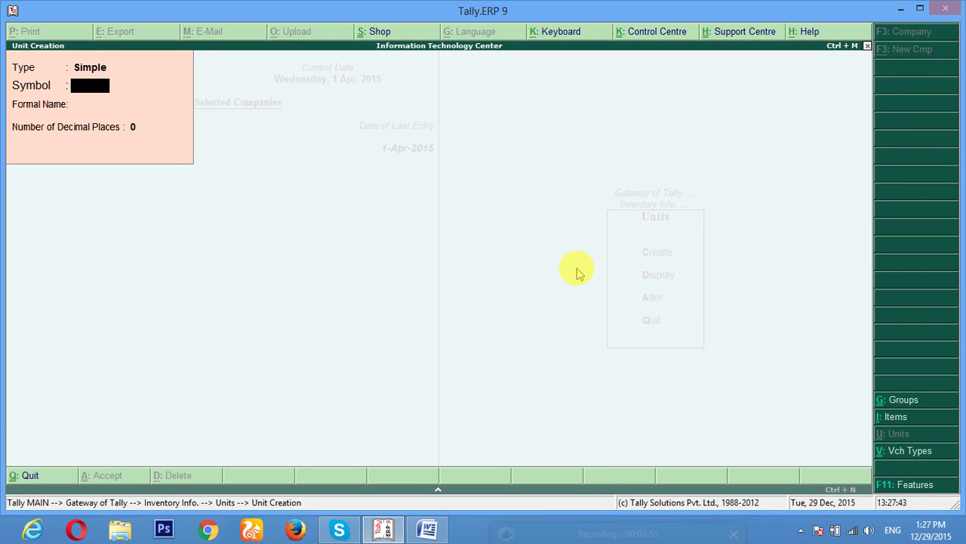
pyautogui.write('Qt')
pyautogui.press('BackSpace')
pyautogui.write('ty')
pyautogui.press('BackSpace')
pyautogui.press('BackSpace')
pyautogui.press('BackSpace')
pyautogui.write('Kg')
pyautogui.press('Escape')
pyautogui.press('Escape')
pyautogui.press('y')
# Check the existing units of measure and return to the inventory masters
pyautogui.press('Down')
pyautogui.press('Return')
pyautogui.press('Escape')
pyautogui.press('Escape')
# Start creating multiple stock items under the Mobile group
pyautogui.press('Up')
pyautogui.press('Return')
pyautogui.press('Down')
pyautogui.press('Down')
pyautogui.press('Up')
pyautogui.press('Return')
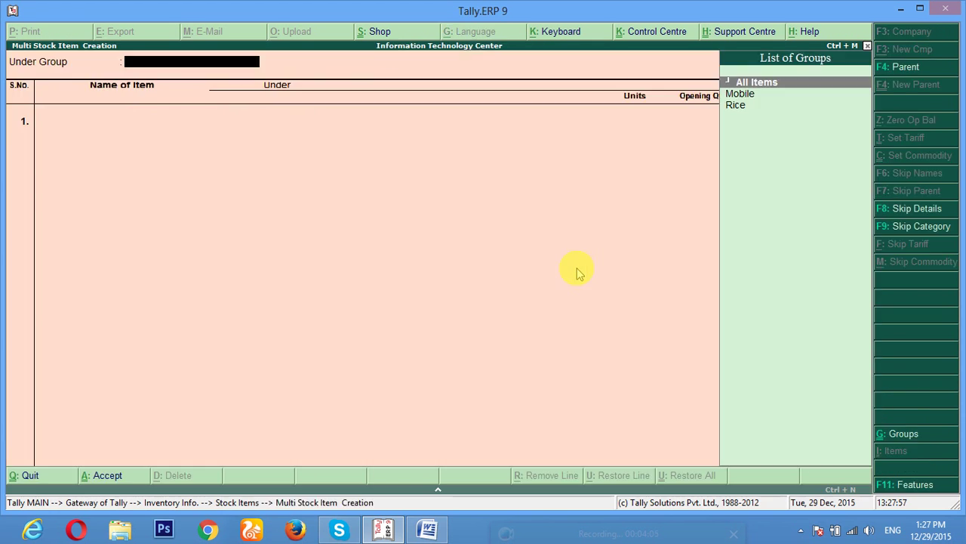
pyautogui.press('Down')
pyautogui.press('Return')
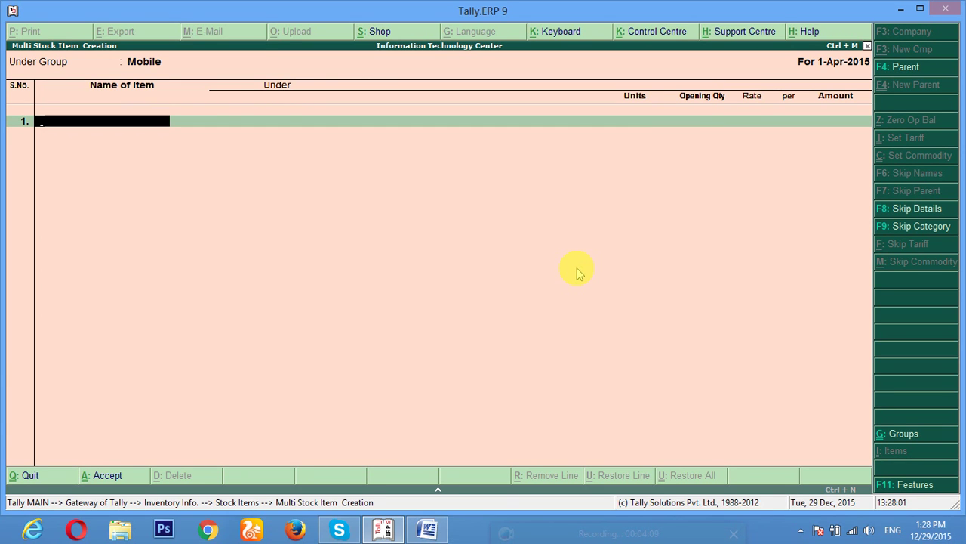
# Enter Micromax Mob. as the first stock item, with Qty as its unit and no opening quantity
pyautogui.write('Micromax Mob.')
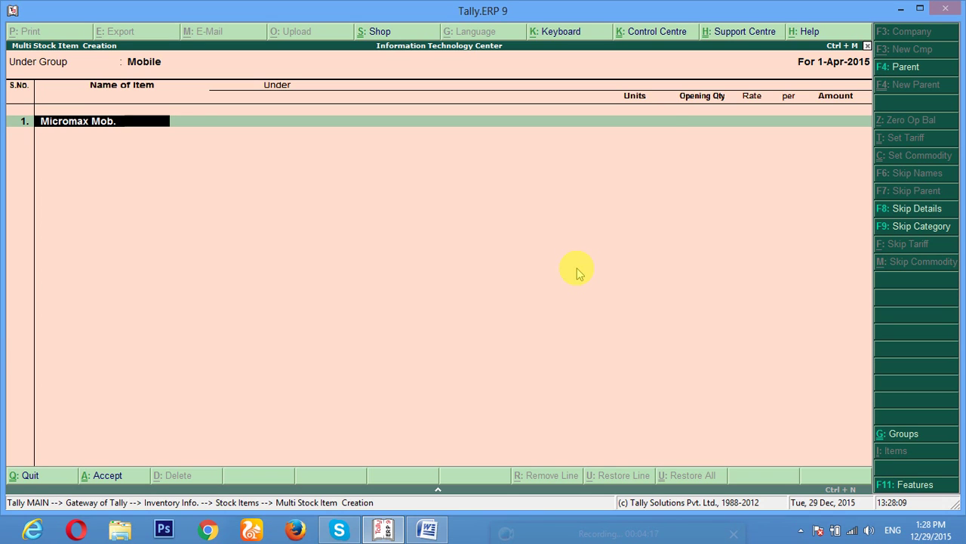
pyautogui.press('Return')
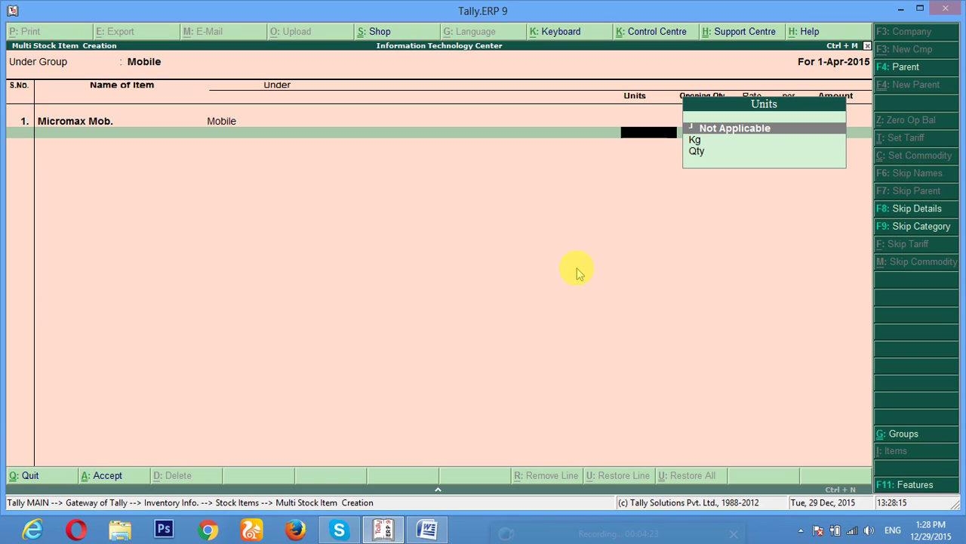
pyautogui.press('Down')
pyautogui.press('Down')
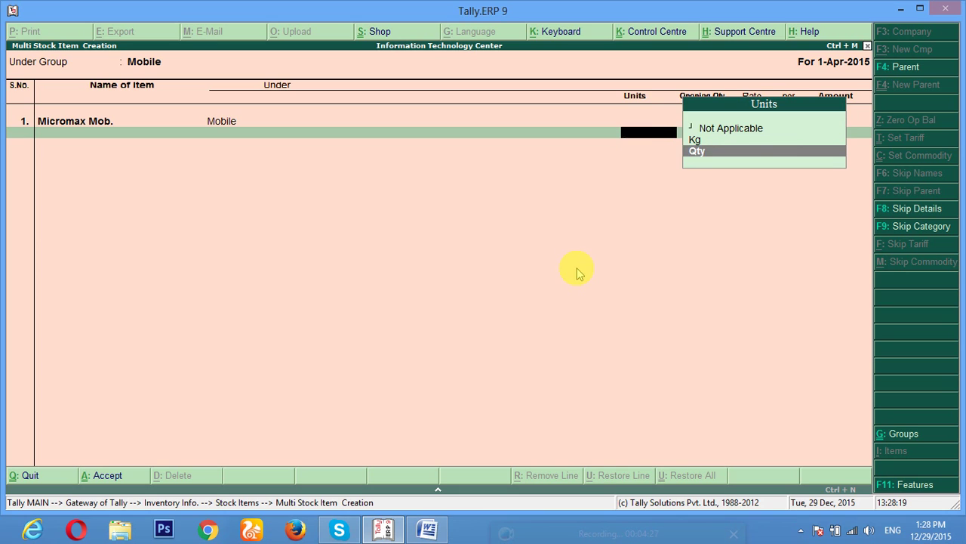
pyautogui.press('Return')
pyautogui.press('Return')
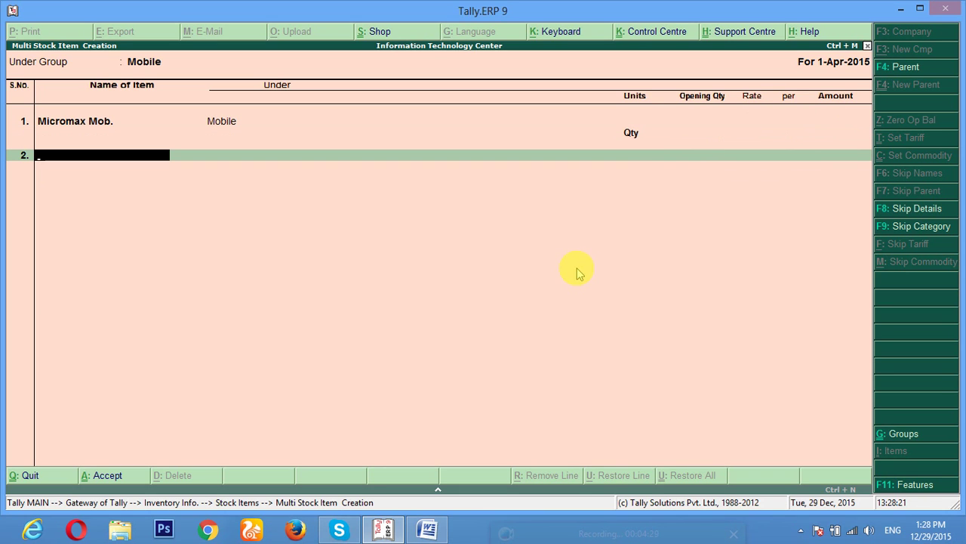
# Enter Nokia Mob. as the second stock item, with Qty as its unit and no opening quantity
pyautogui.write('Nokia Mob.')
pyautogui.press('Return')
pyautogui.press('Down')
pyautogui.press('Down')
pyautogui.press('Return')
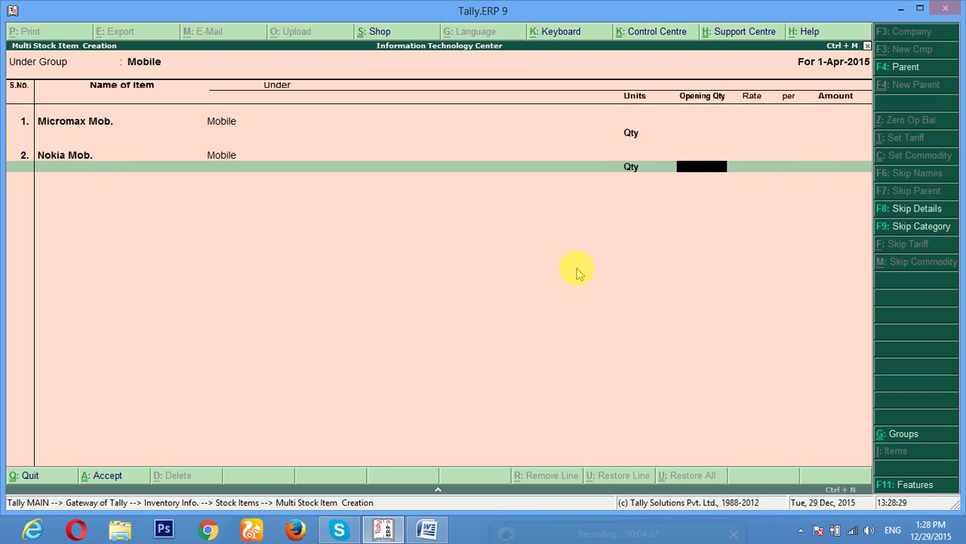
pyautogui.press('Return')
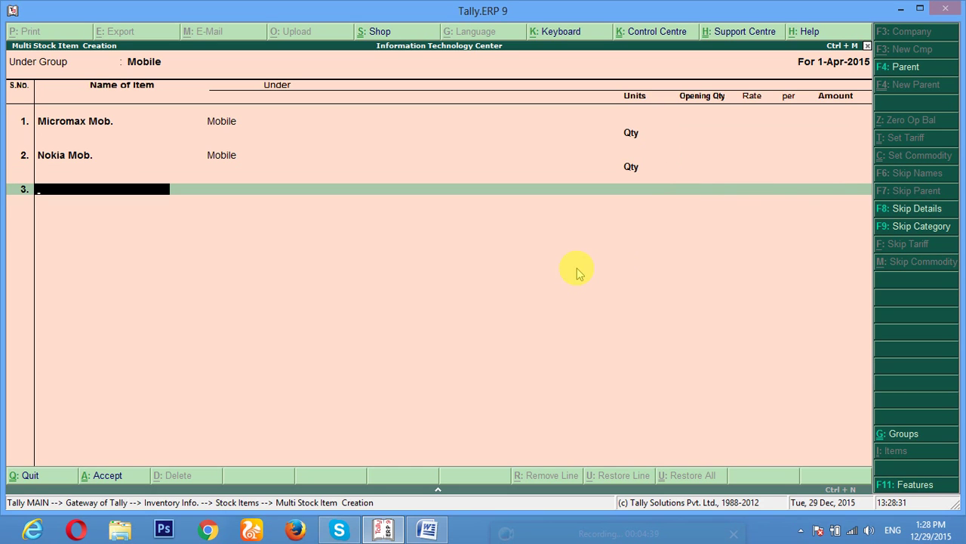
# Enter Xola Mob. as the third stock item, with Qty as its unit and no opening quantity
pyautogui.write('Xola Mob.')
pyautogui.press('Return')
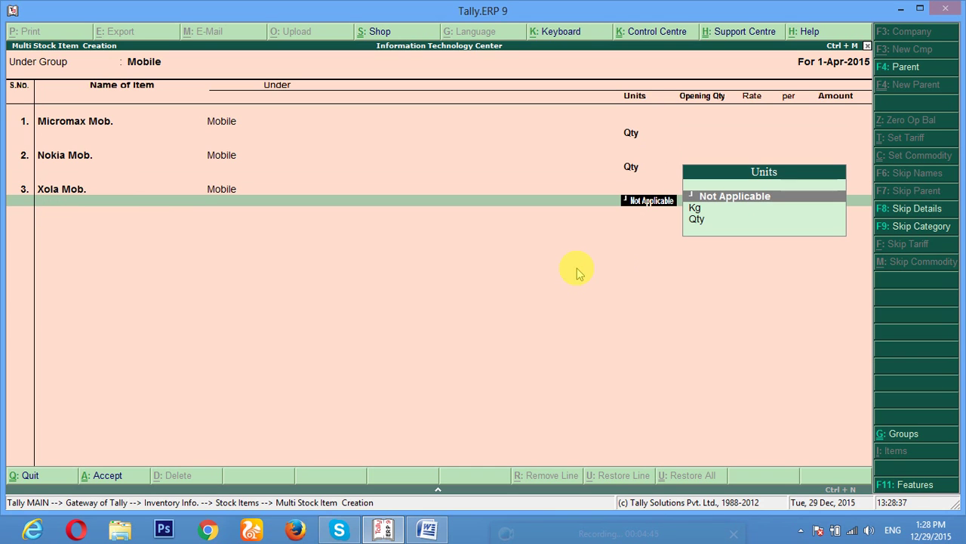
pyautogui.press('Down')
pyautogui.press('Down')
pyautogui.press('Return')
pyautogui.press('Return')
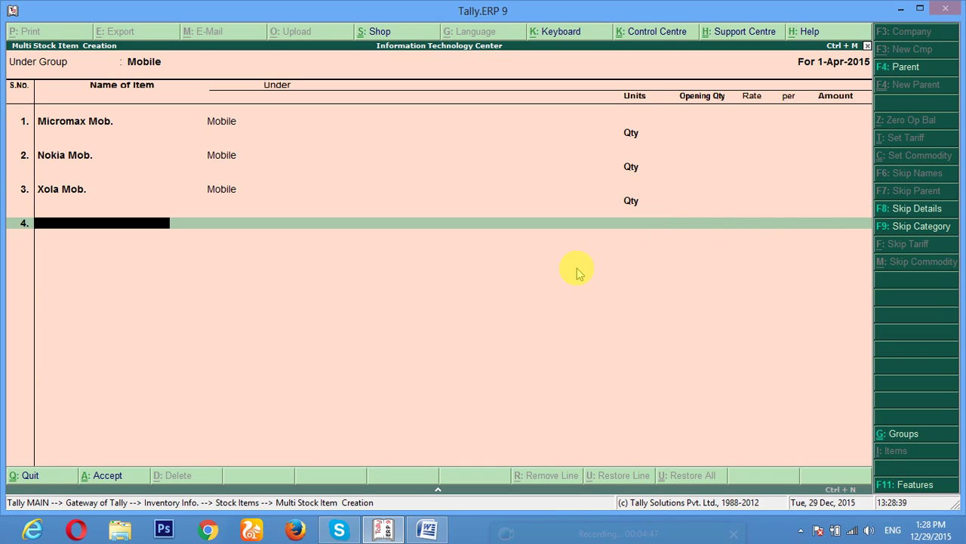
# Enter Samsung Mob. as the fourth stock item with unit Qty and no opening quantity, and save the Mobile items
pyautogui.write('Samsung Mob')
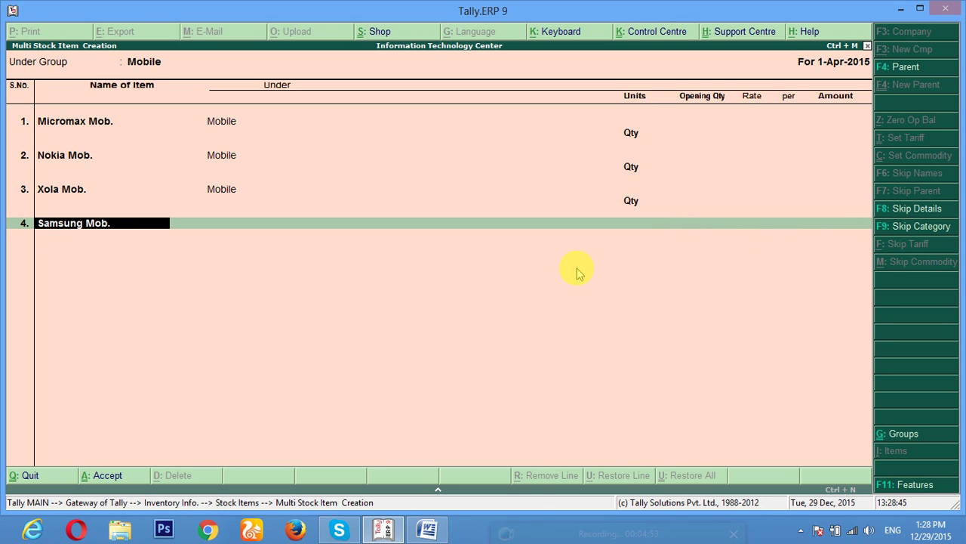
pyautogui.write('.')
pyautogui.press('Return')
pyautogui.press('Down')
pyautogui.press('Down')
pyautogui.press('Return')
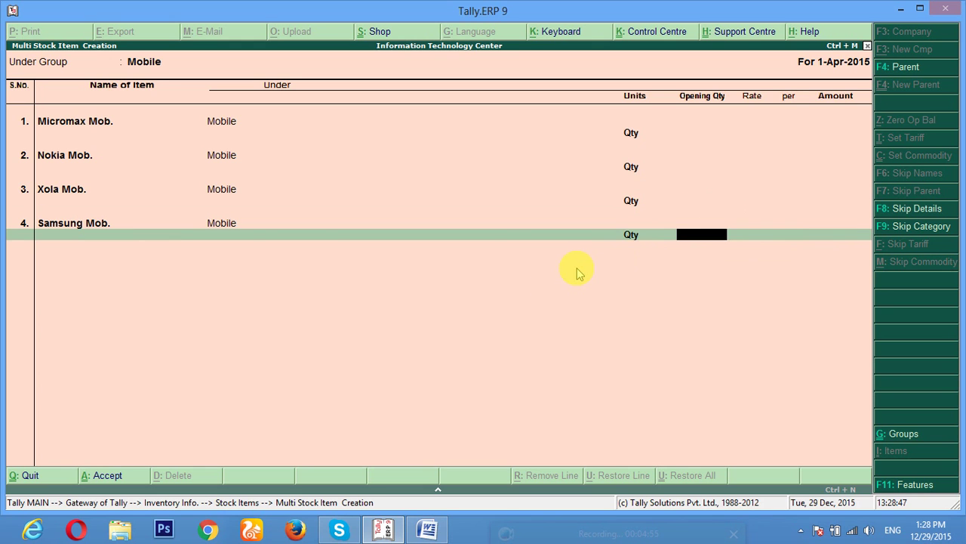
pyautogui.press('Return')
pyautogui.press('Return')
pyautogui.press('y')
pyautogui.press('c')
pyautogui.press('Escape')
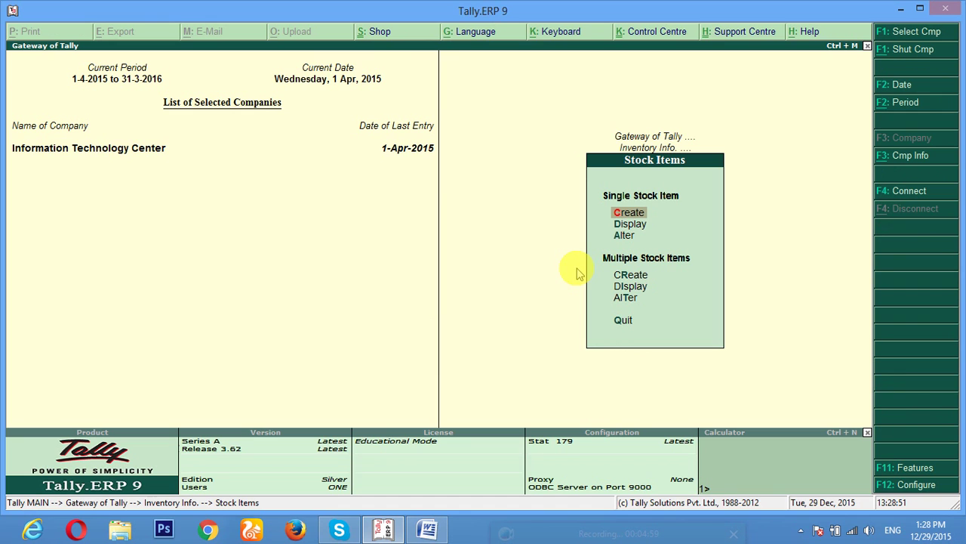
# Check the list of existing stock items and return to the stock item options
pyautogui.press('Down')
pyautogui.press('Down')
pyautogui.press('Return')
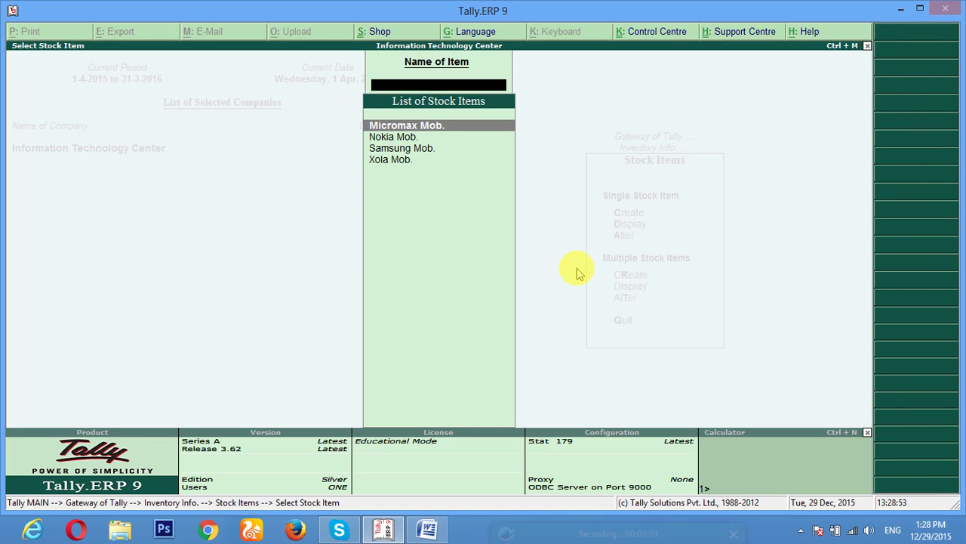
pyautogui.press('Down')
pyautogui.press('Down')
pyautogui.press('Down')
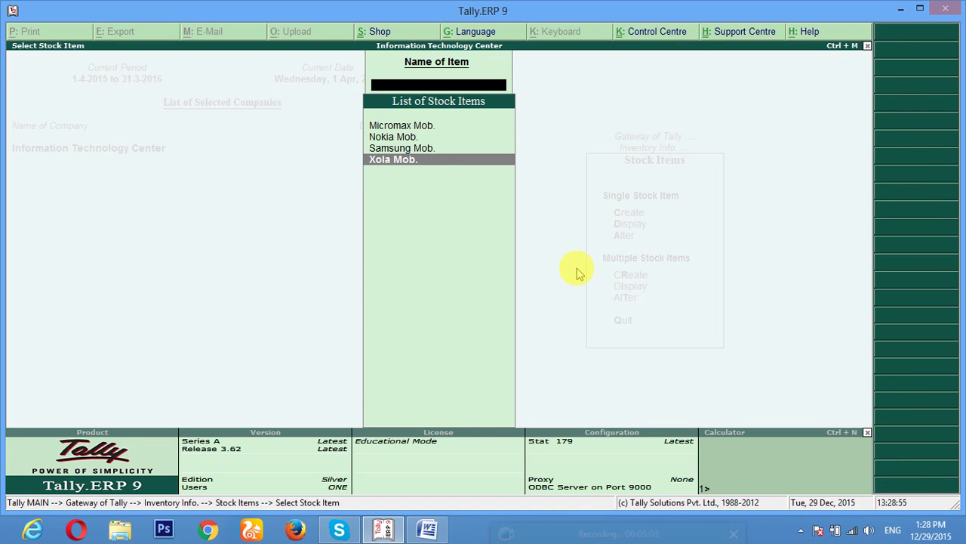
pyautogui.press('Escape')
# Start creating multiple stock items under the Rice group
pyautogui.press('Down')
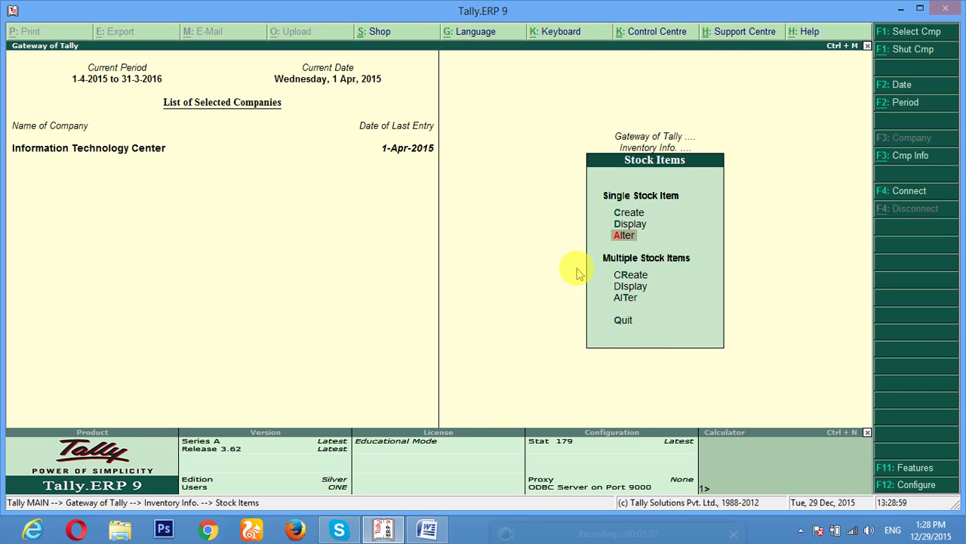
pyautogui.press('Down')
pyautogui.press('Down')
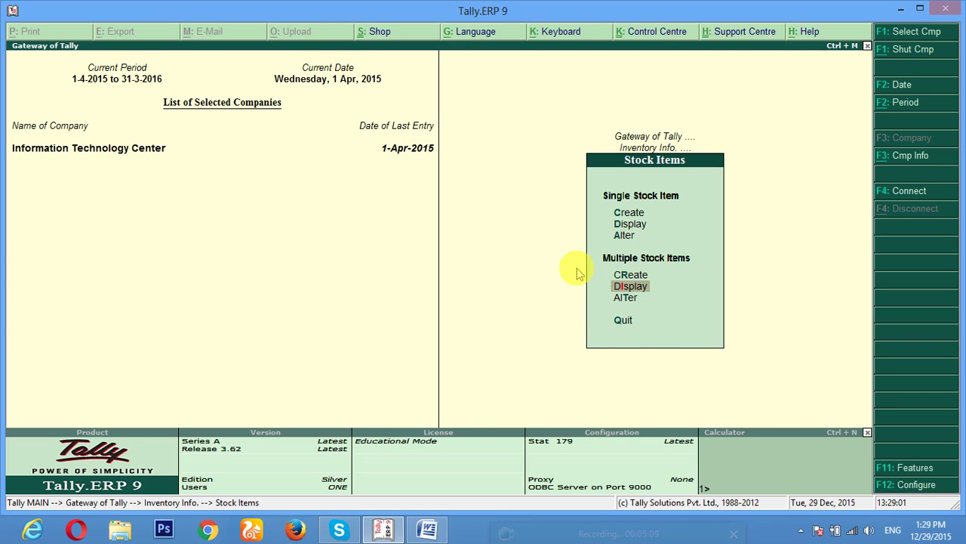
pyautogui.press('Up')
pyautogui.press('Return')
pyautogui.press('Down')
pyautogui.press('Down')
pyautogui.press('Return')
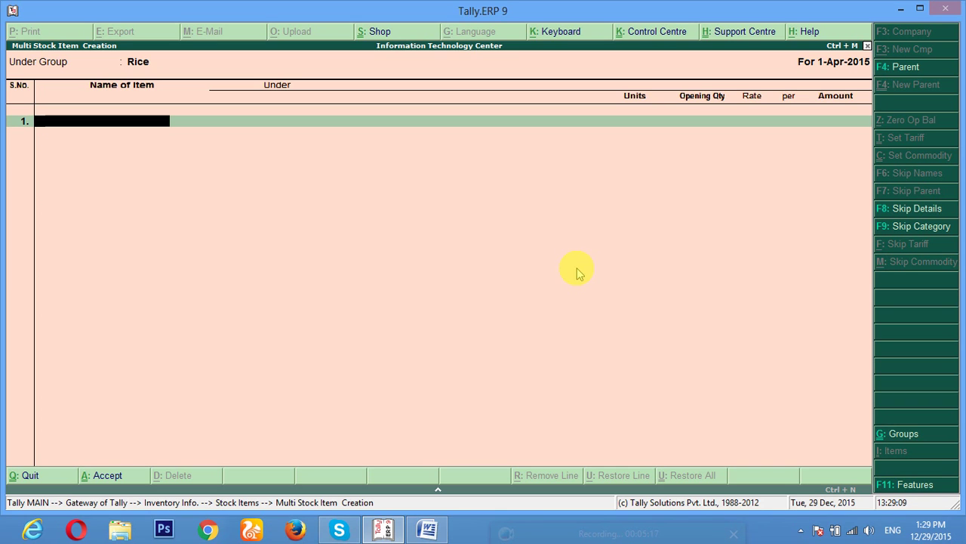
# Enter Basmati Rice as the first Rice item, with Kg as its unit and no opening quantity
pyautogui.write('Bas')
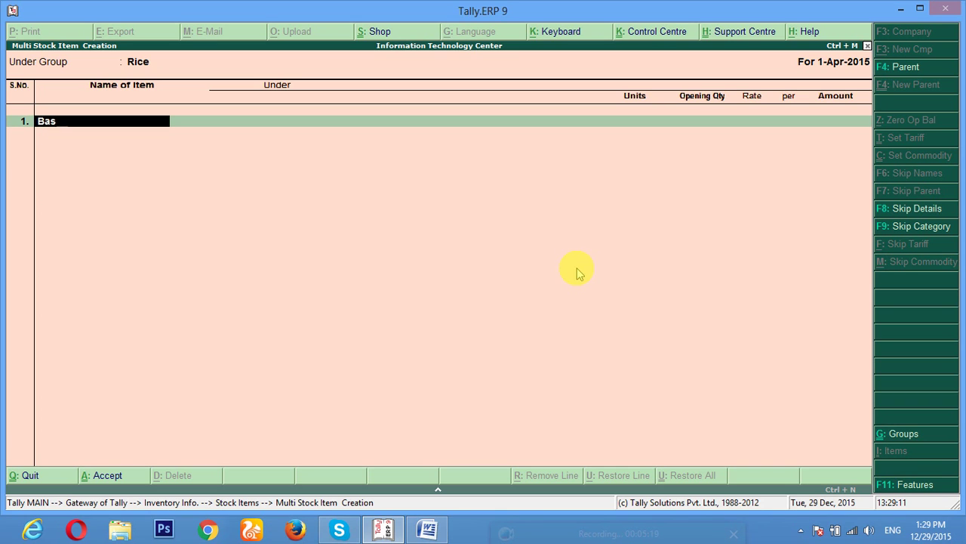
pyautogui.write('mati Rice')
pyautogui.press('Return')
pyautogui.press('Return')
pyautogui.press('Return')
pyautogui.press('BackSpace')
pyautogui.press('Down')
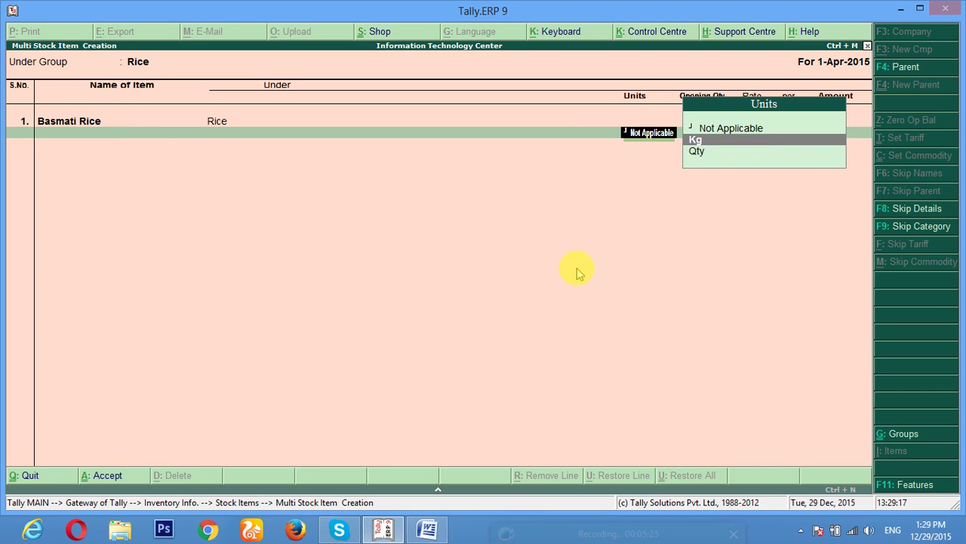
pyautogui.press('Return')
pyautogui.press('Return')
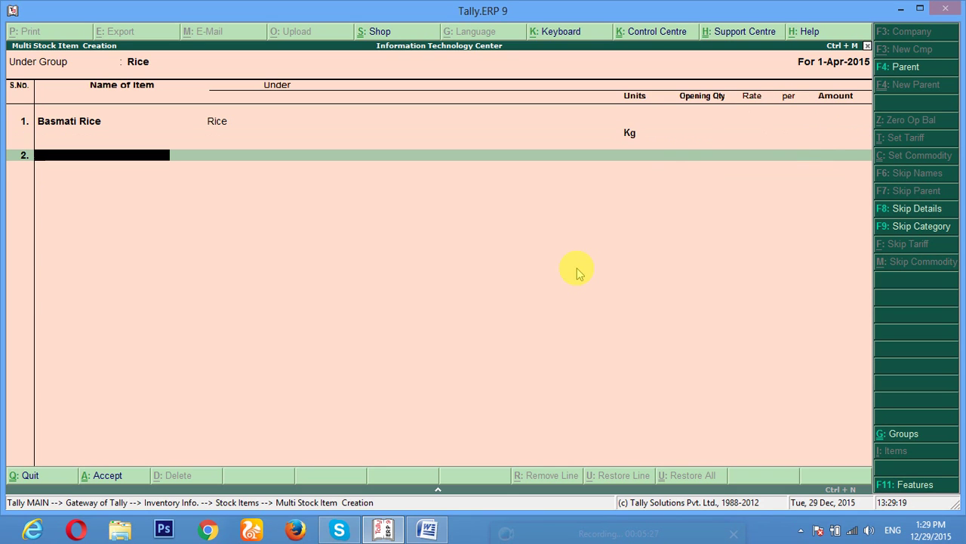
# Enter Indiagate Rice as the second item with unit Kg, save the Rice items and return to the Gateway of Tally
pyautogui.write('Indiagate Rice')
pyautogui.press('Return')
pyautogui.press('Return')
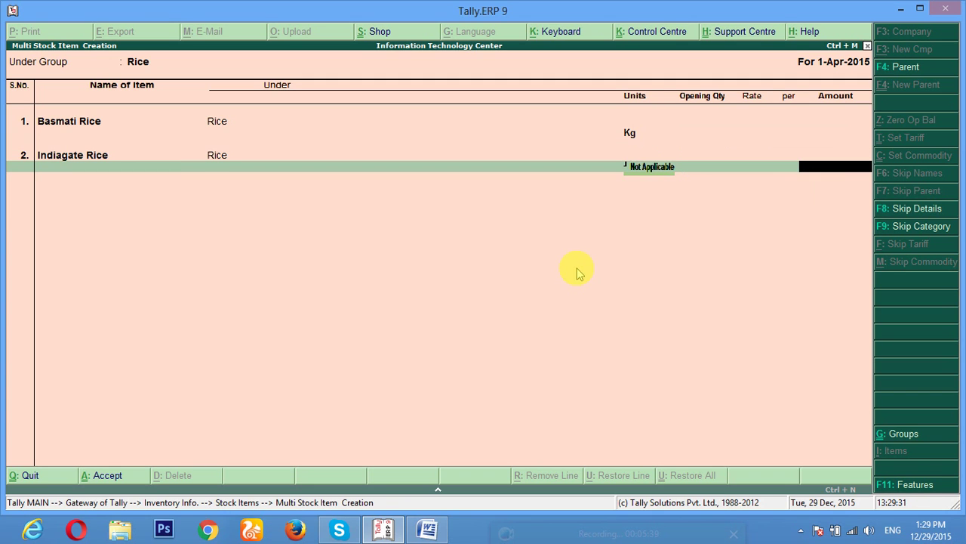
pyautogui.press('BackSpace')
pyautogui.press('Down')
pyautogui.press('Return')
pyautogui.press('Return')
pyautogui.press('Return')
pyautogui.press('Return')
pyautogui.press('Return')
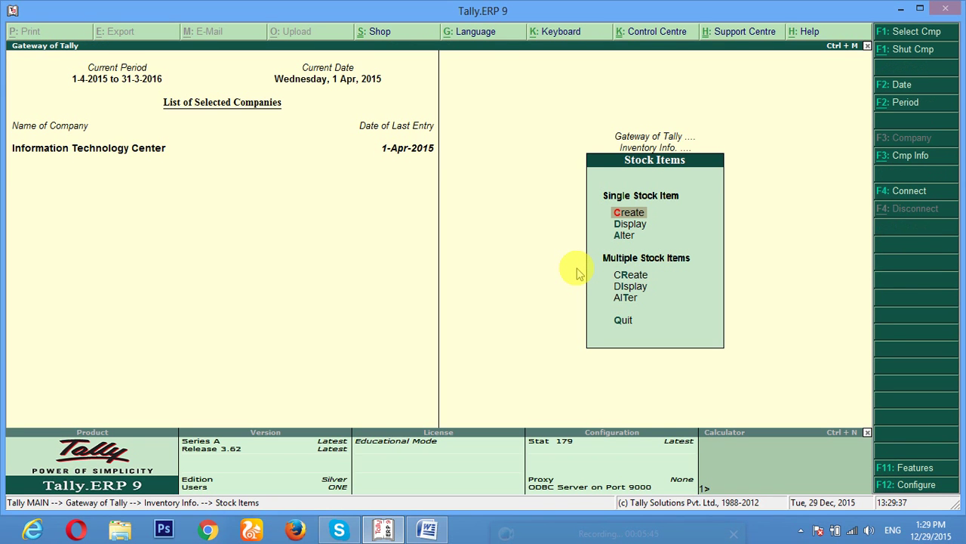
pyautogui.press('Escape')
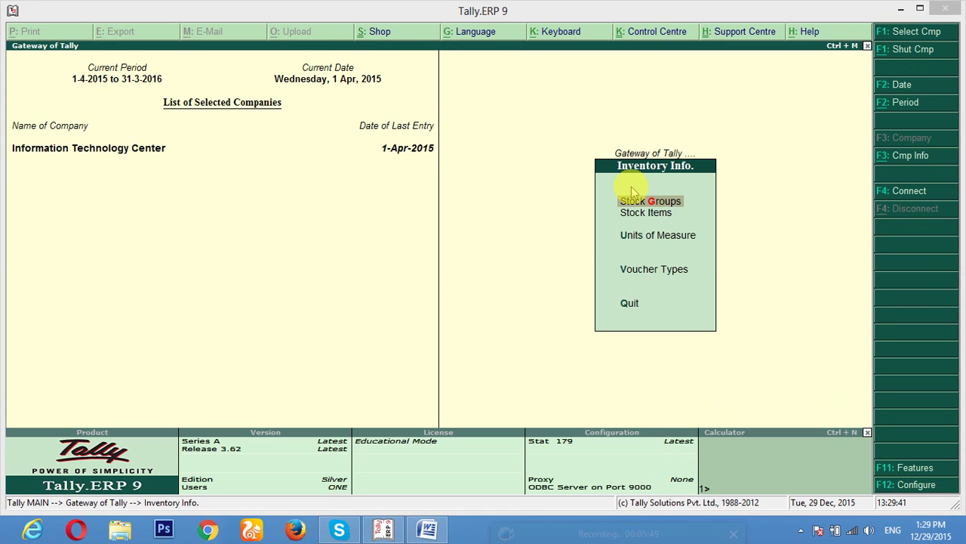
pyautogui.press('Escape')
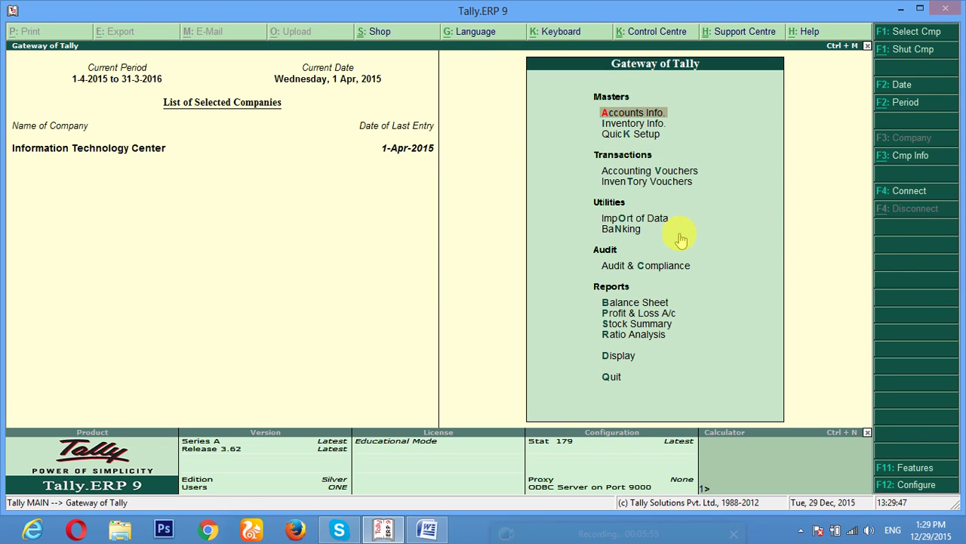
pyautogui.press('v')
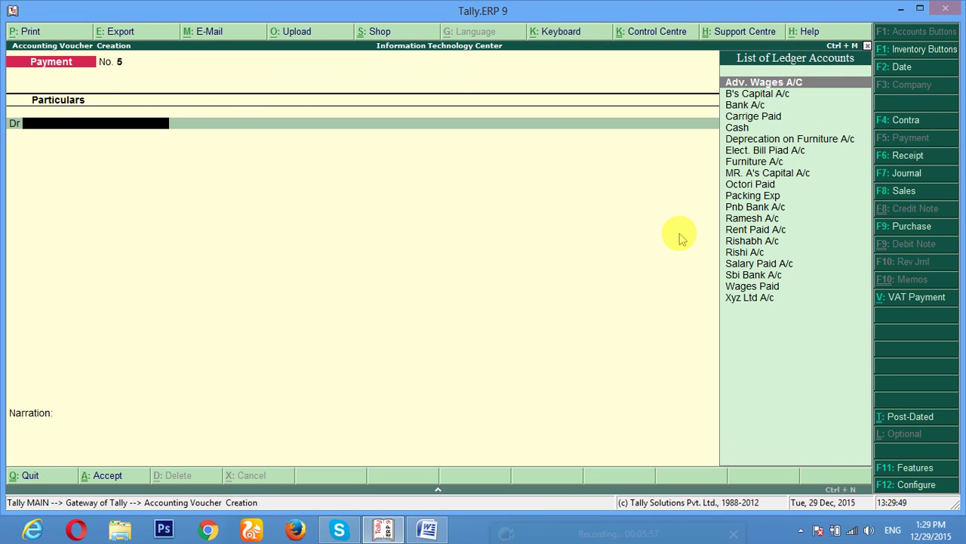
pyautogui.press('F9')
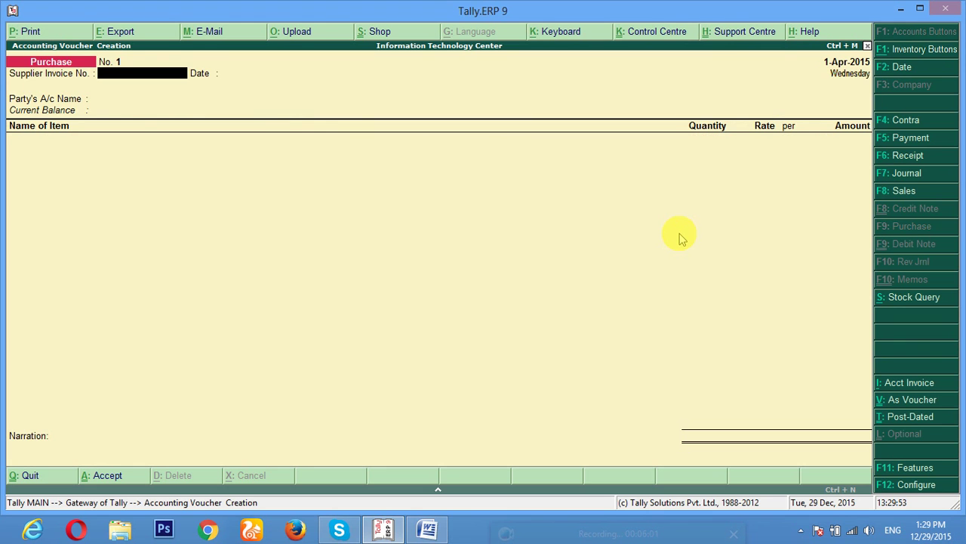
pyautogui.press('Escape')
pyautogui.press('Return')
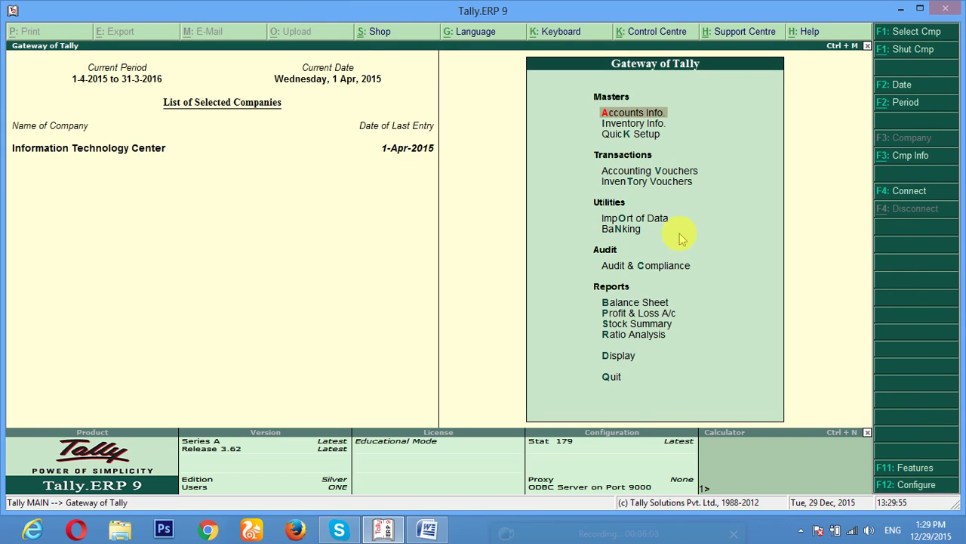
pyautogui.press('Escape')
pyautogui.press('n')
pyautogui.press('v')
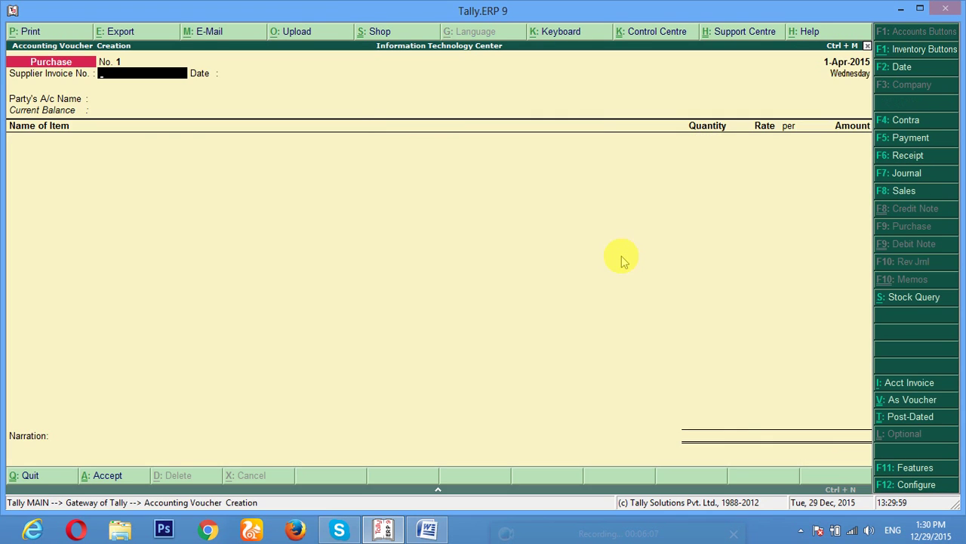
pyautogui.press('Return')
pyautogui.press('Return')
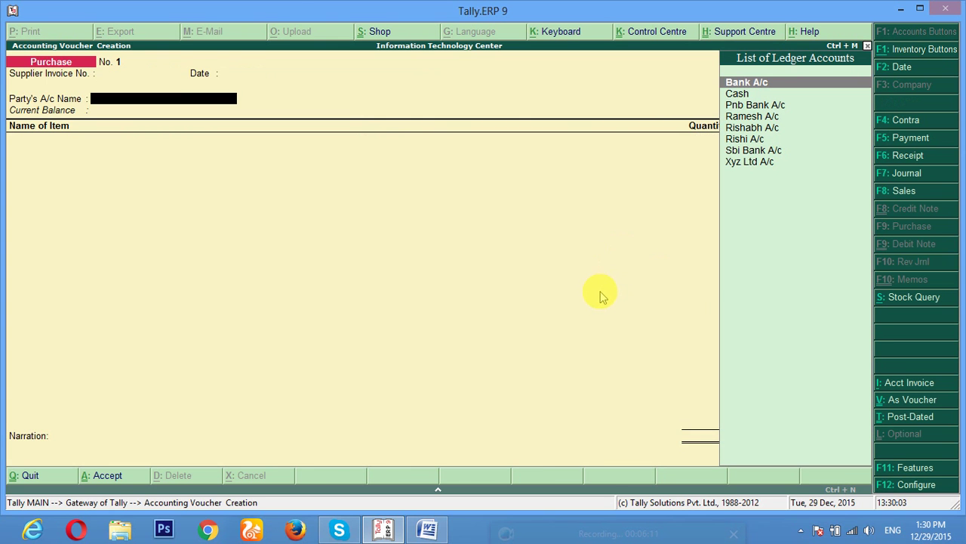
pyautogui.press('super+d')
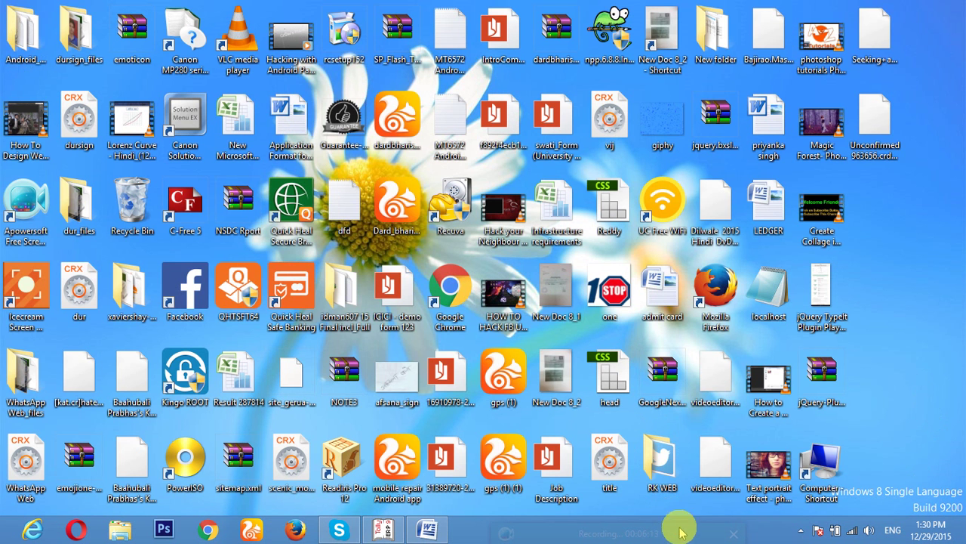
pyautogui.click(801, 530)
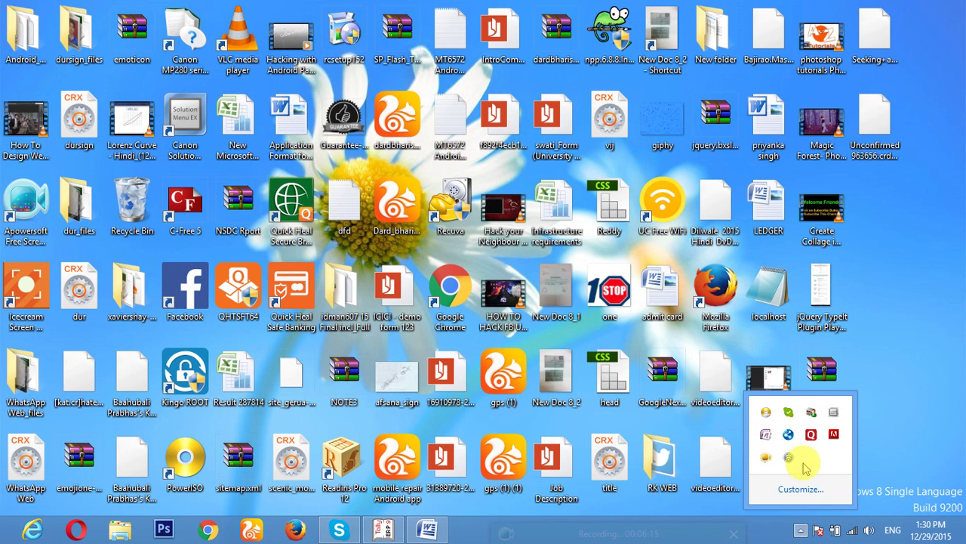
pyautogui.click(765, 456)
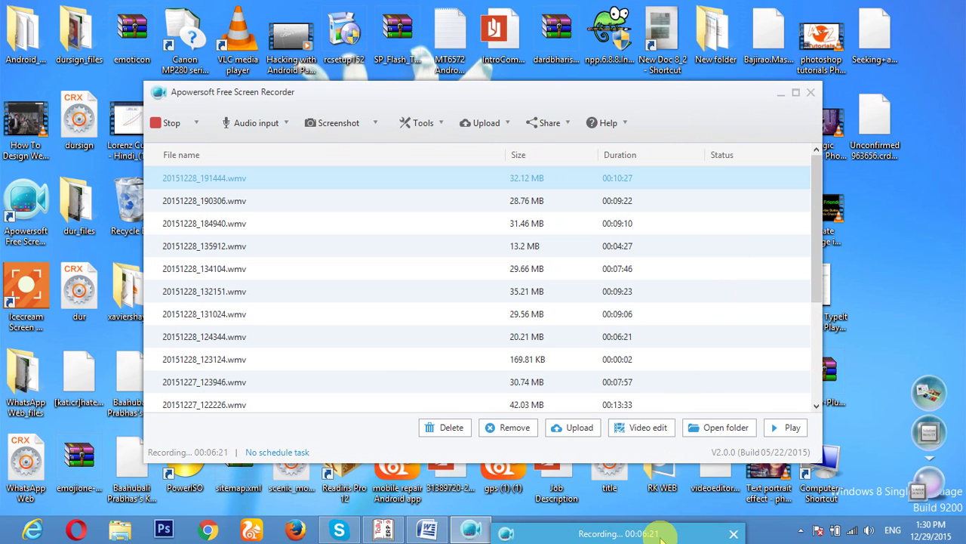
pyautogui.moveTo(657, 521)
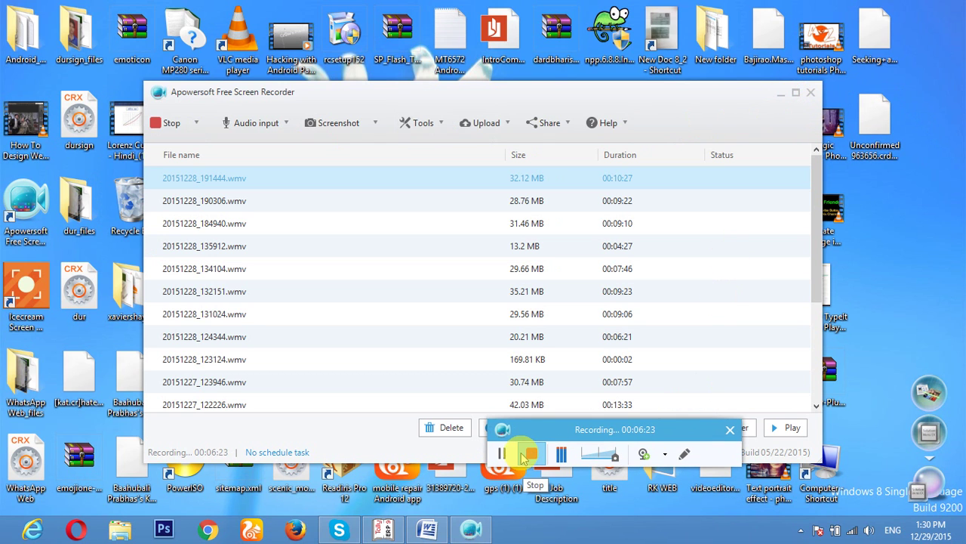
pyautogui.click(503, 454)
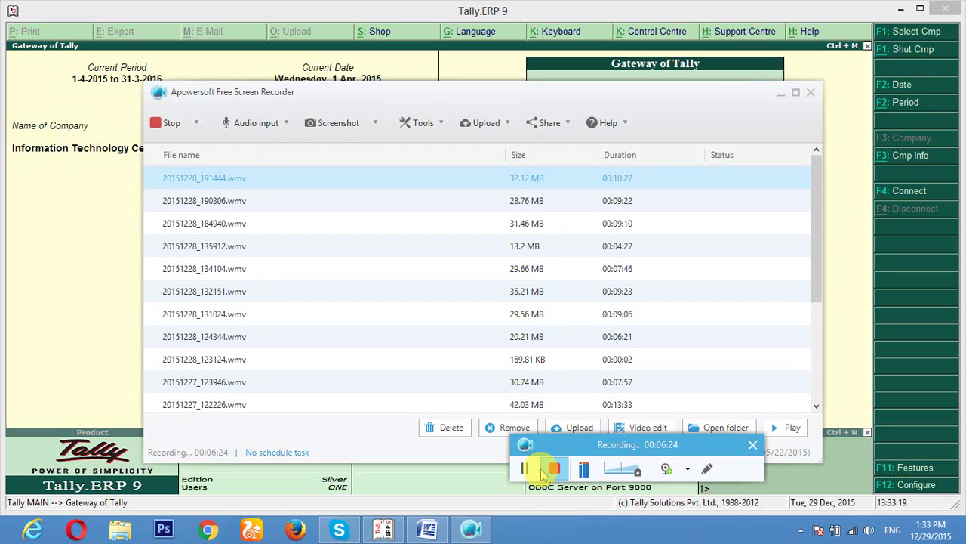
pyautogui.click(780, 97)
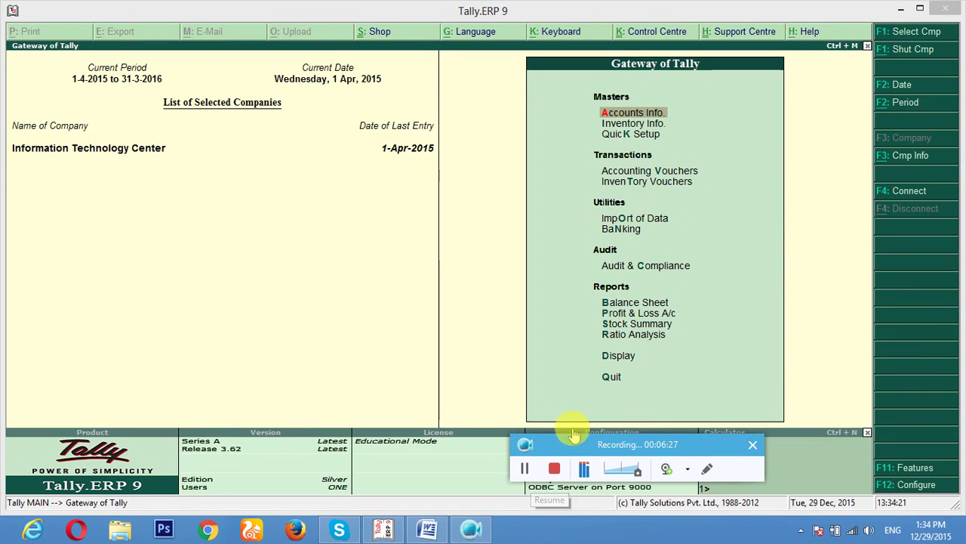
pyautogui.moveTo(569, 434); pyautogui.dragTo(578, 538)
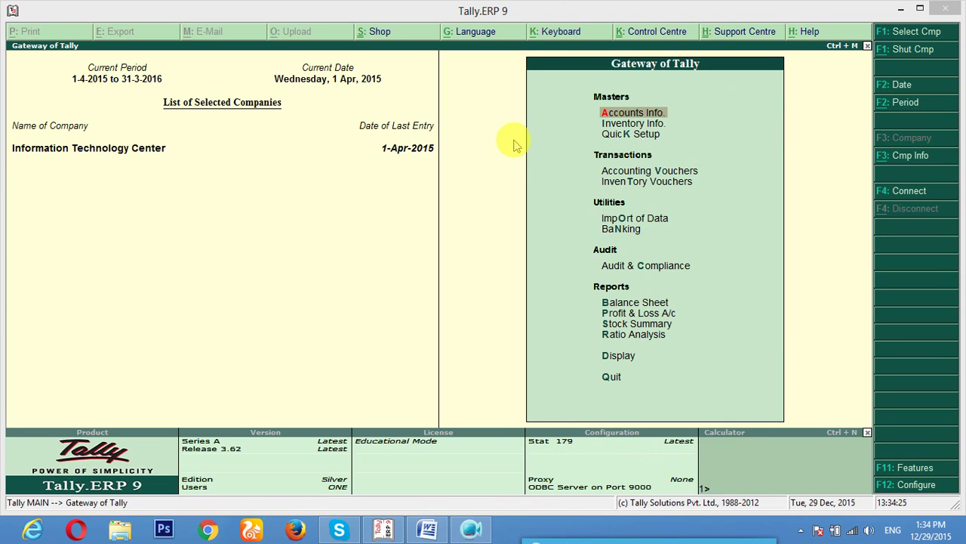
# Start a purchase voucher with supplier invoice number 001, dated 1-Apr-2015
pyautogui.click(427, 244)
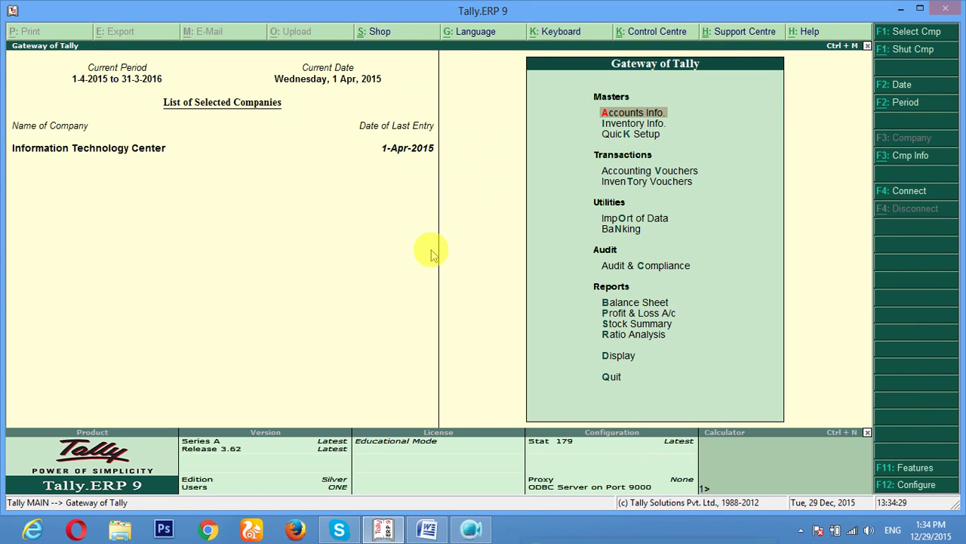
pyautogui.press('v')
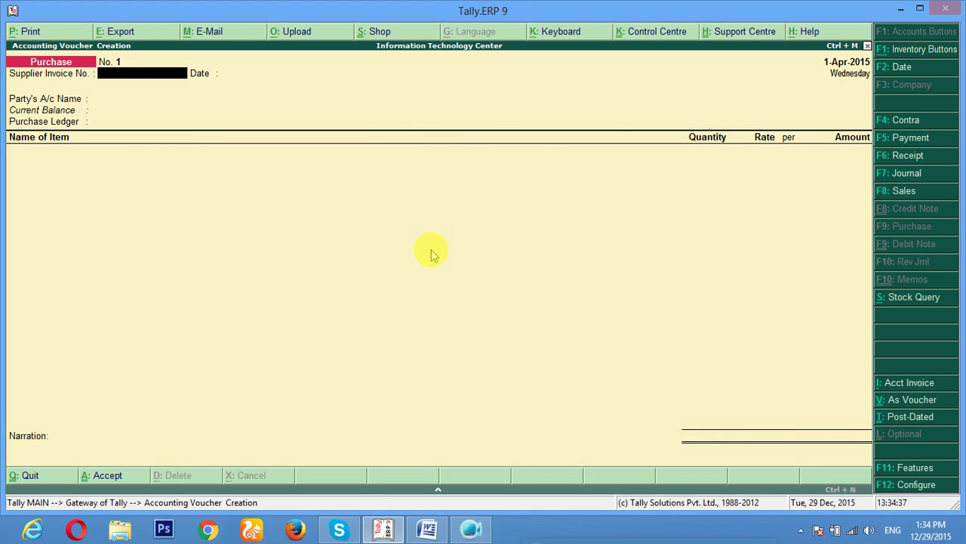
pyautogui.write('001')
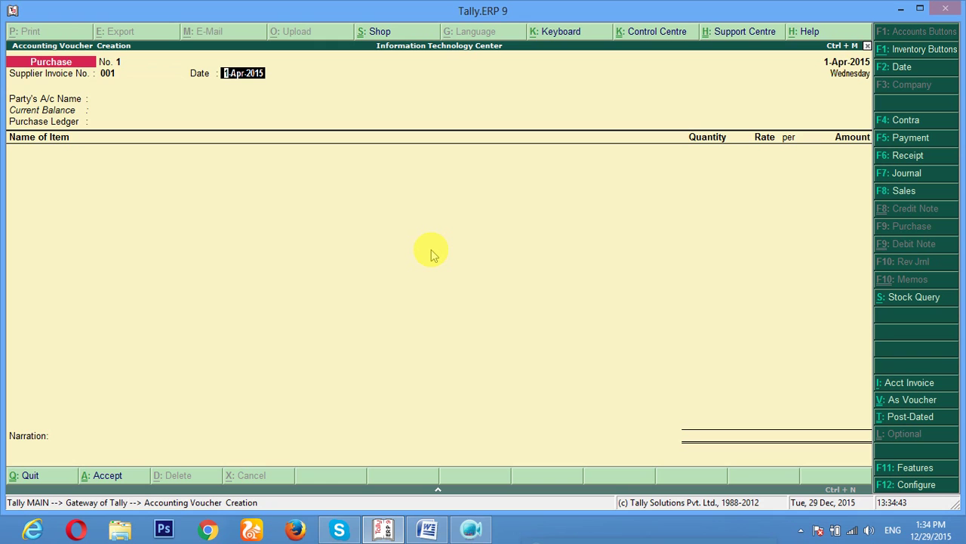
pyautogui.press('Return')
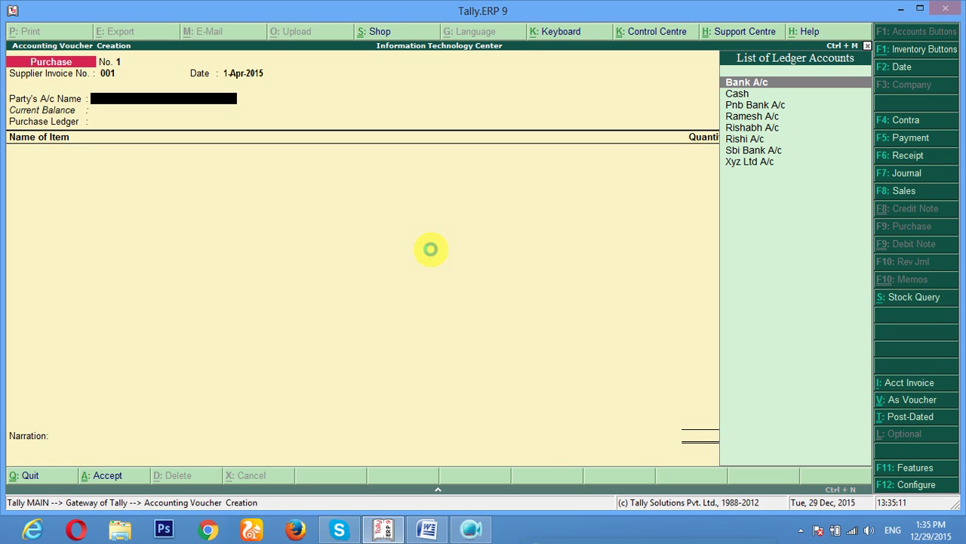
# Create the party ledger Rhoan Ltd under Sundry Creditors and use it as the voucher's party account
pyautogui.hotkey('alt', 'c')
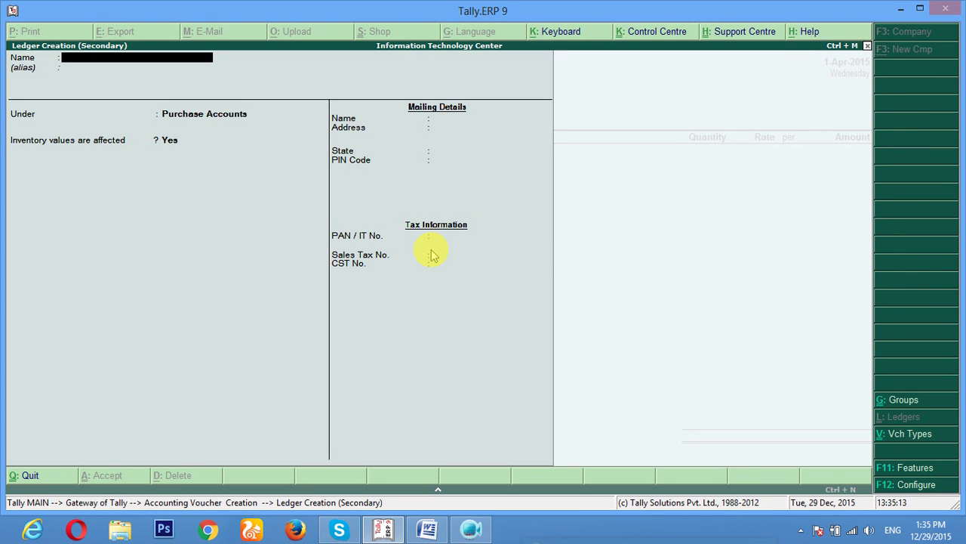
pyautogui.write('Rhoan Ltd')
pyautogui.press('Return')
pyautogui.press('Return')
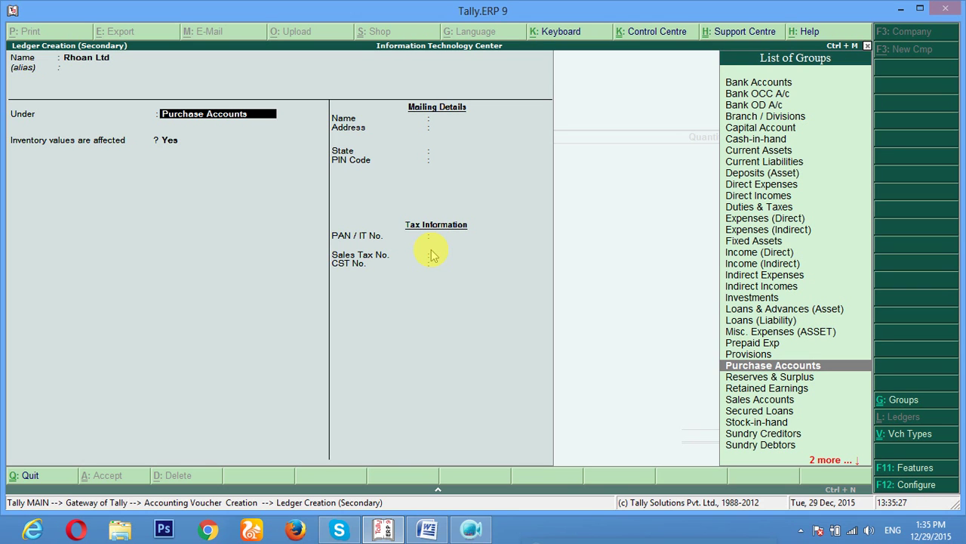
pyautogui.write('Sun')
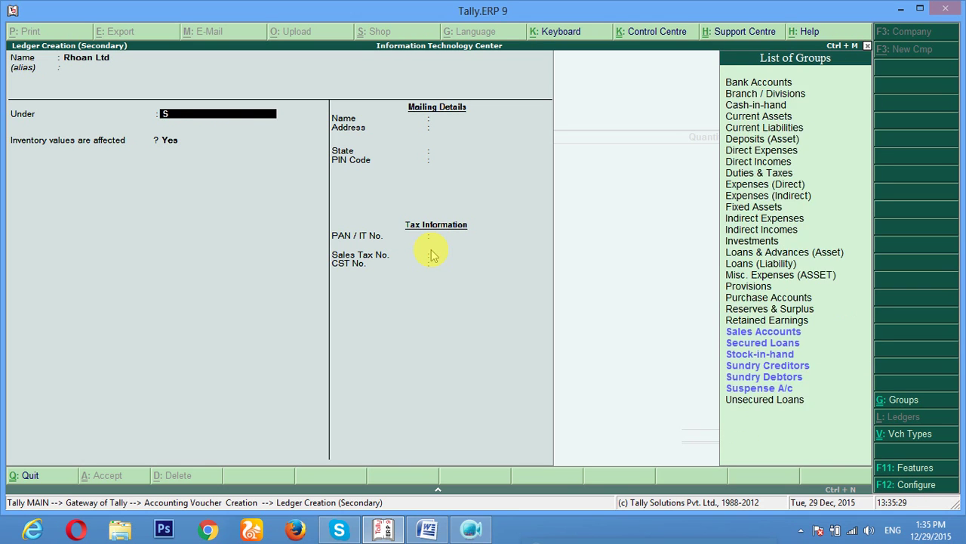
pyautogui.press('Down')
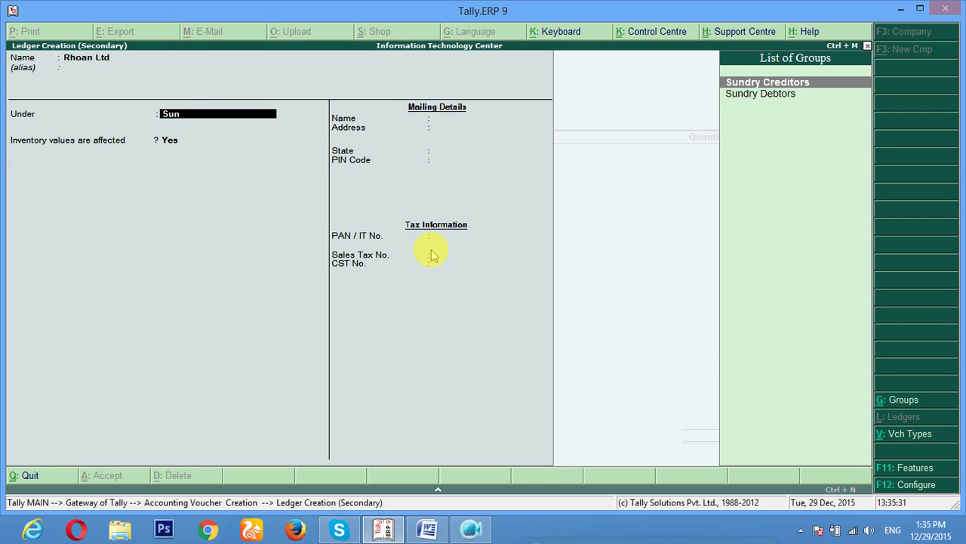
pyautogui.press('Up')
pyautogui.press('Return')
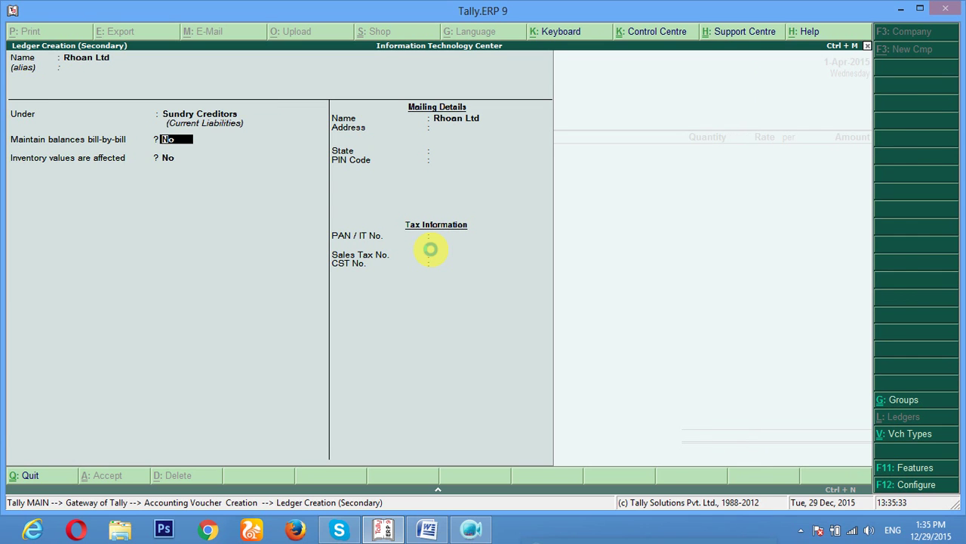
pyautogui.hotkey('ctrl', 'a')
pyautogui.hotkey('ctrl', 'a')
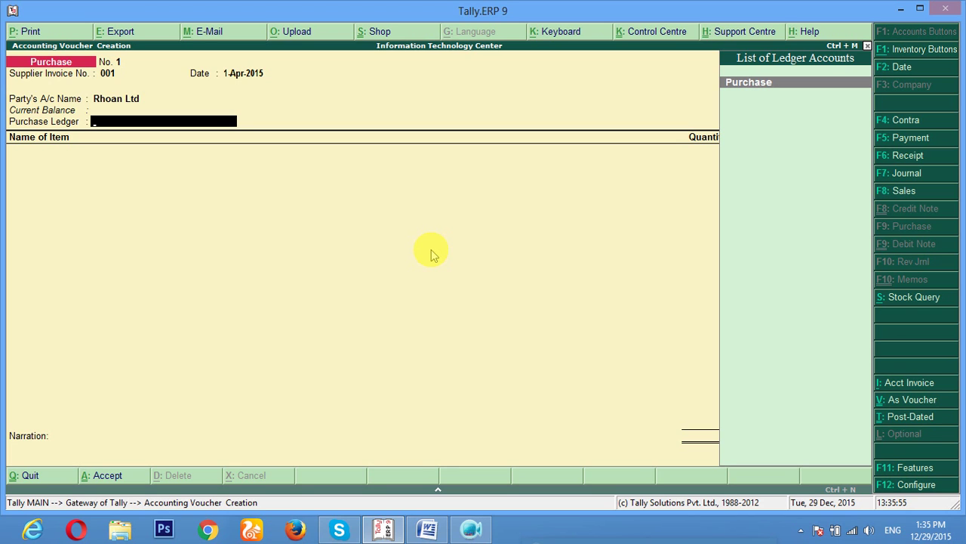
# Create the ledger Purchase A/c under Purchase Accounts, with inventory values affected, and use it as the voucher's purchase ledger
pyautogui.hotkey('alt', 'c')
pyautogui.write('Purchase A/')
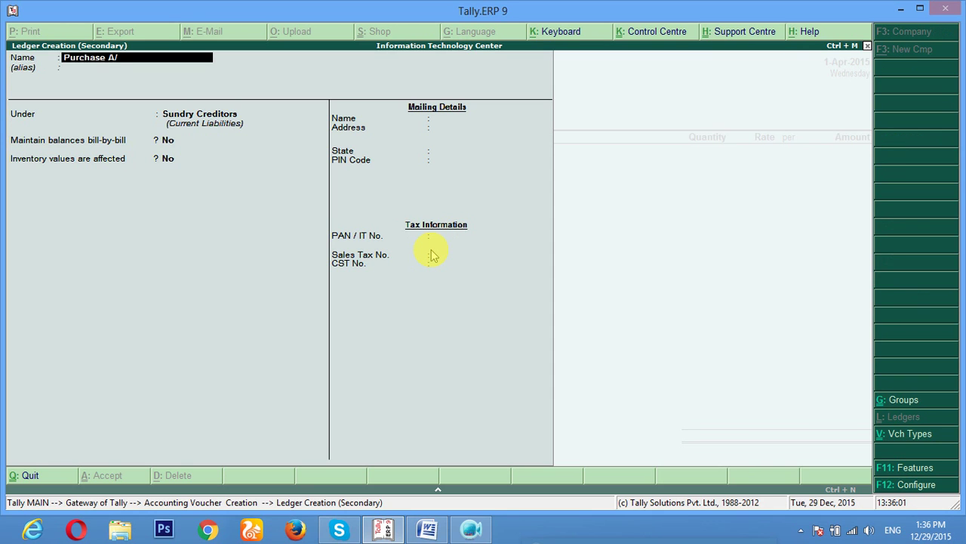
pyautogui.write('c')
pyautogui.press('Return')
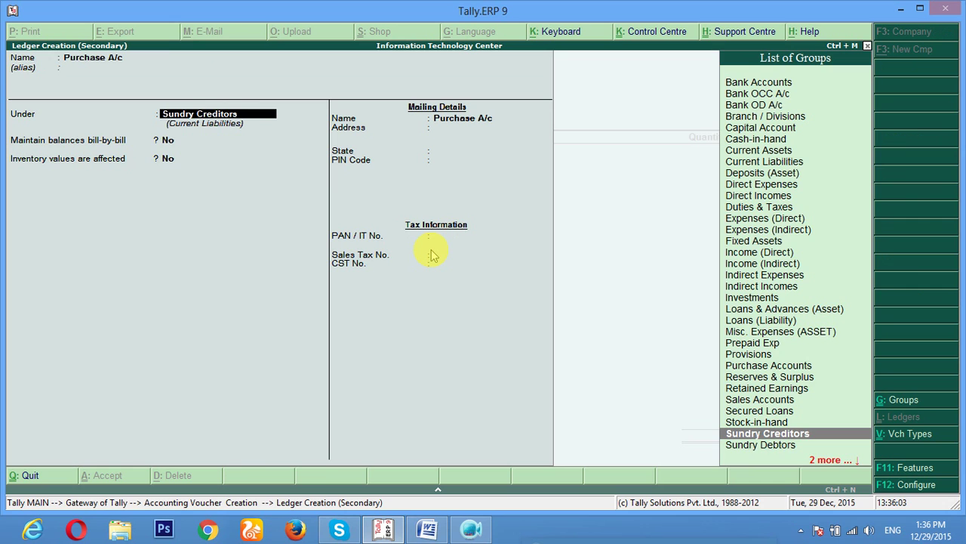
pyautogui.write('Pu')
pyautogui.press('Return')
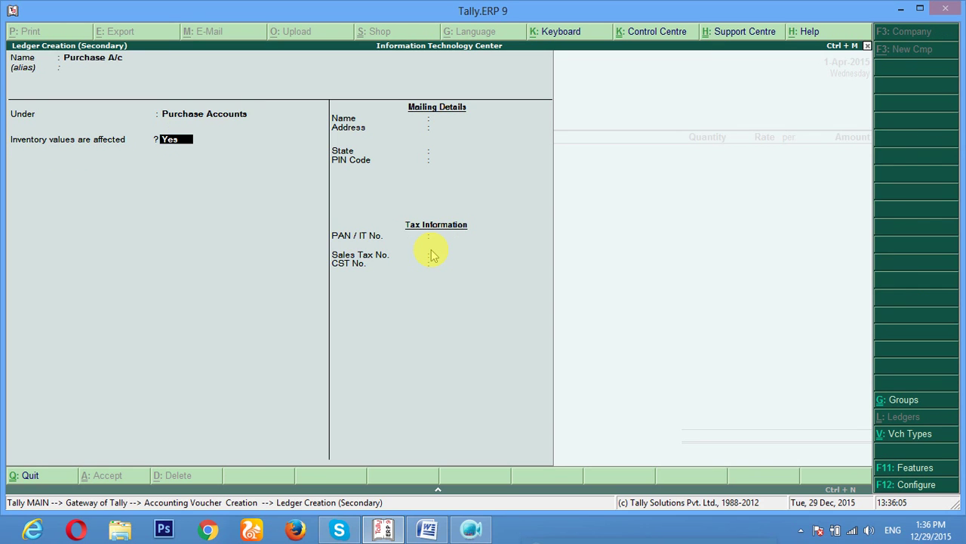
pyautogui.press('Return')
pyautogui.press('Return')
pyautogui.press('Return')
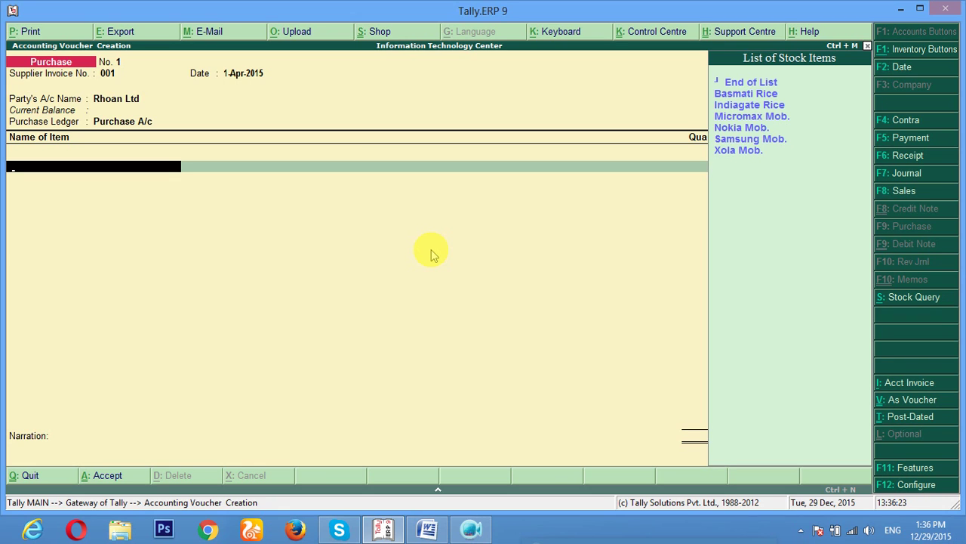
# Choose Basmati Rice as the first item of the purchase voucher
pyautogui.press('Down')
pyautogui.press('Down')
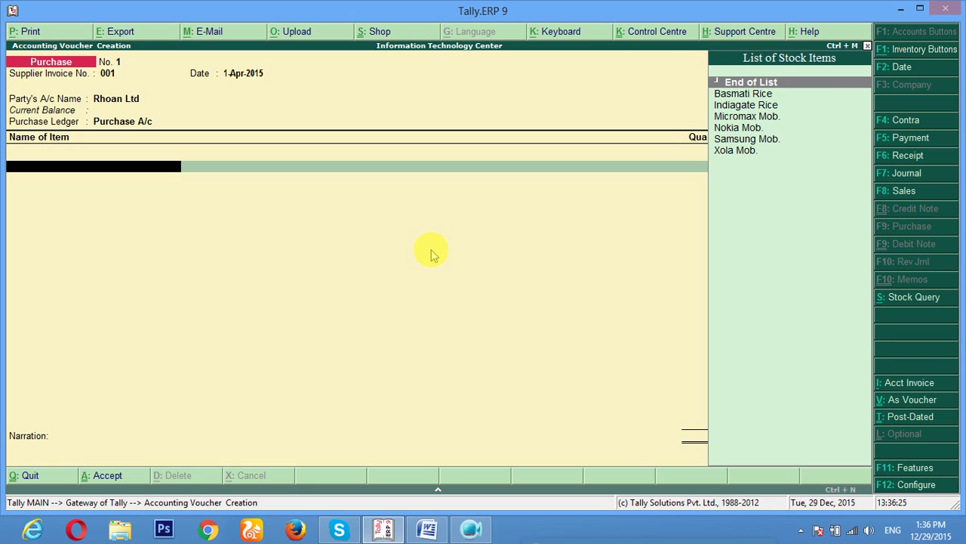
pyautogui.press('Return')
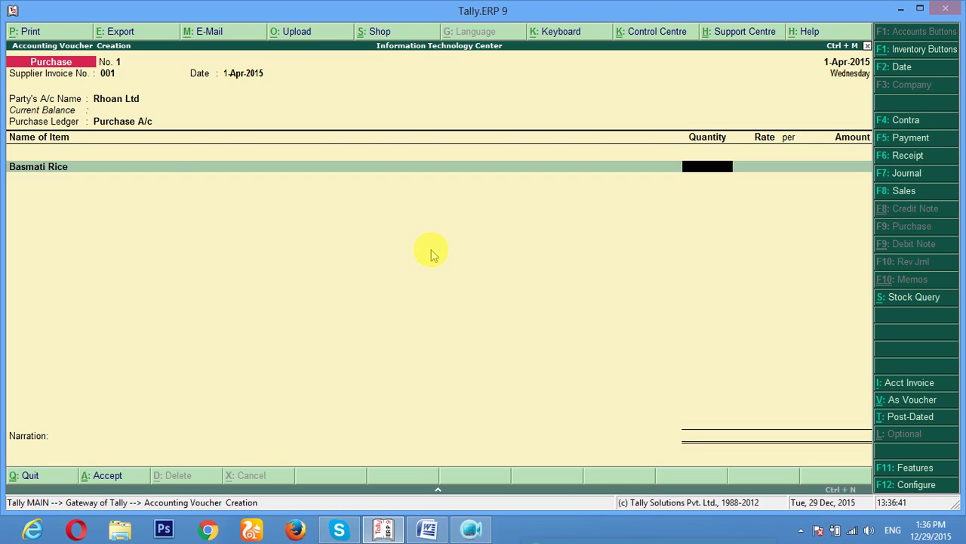
# Alter the Basmati Rice stock item from within the voucher, setting its unit to Not Applicable
pyautogui.press('BackSpace')
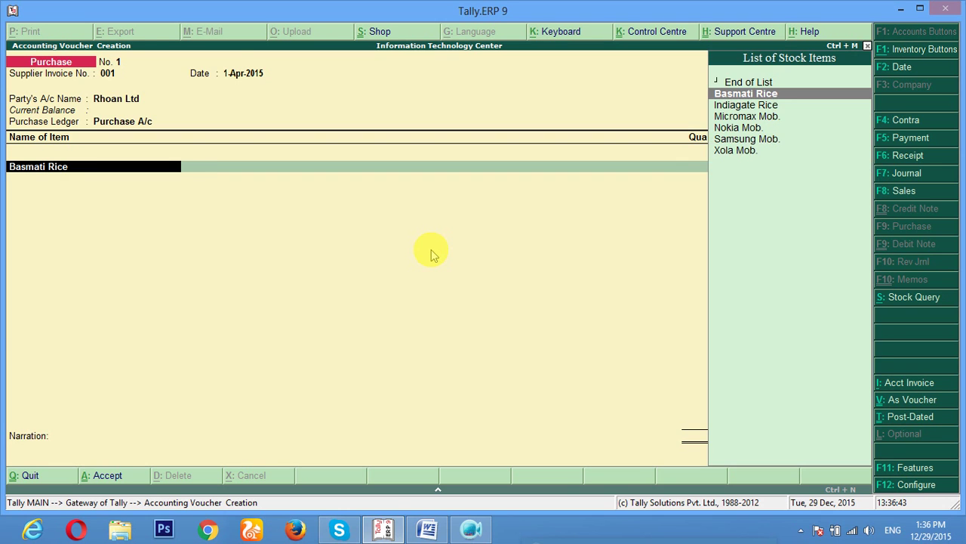
pyautogui.hotkey('ctrl', 'Return')
pyautogui.press('Return')
pyautogui.press('Return')
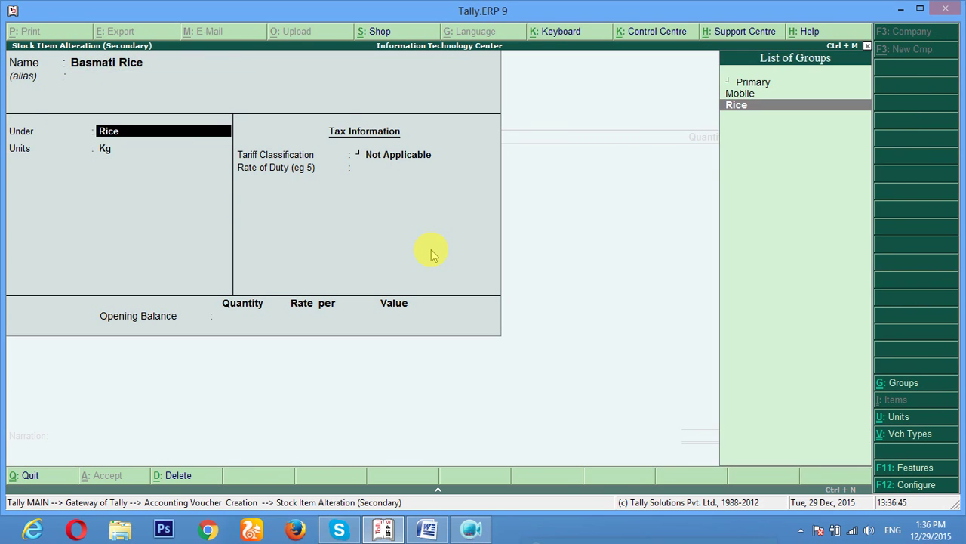
pyautogui.press('Return')
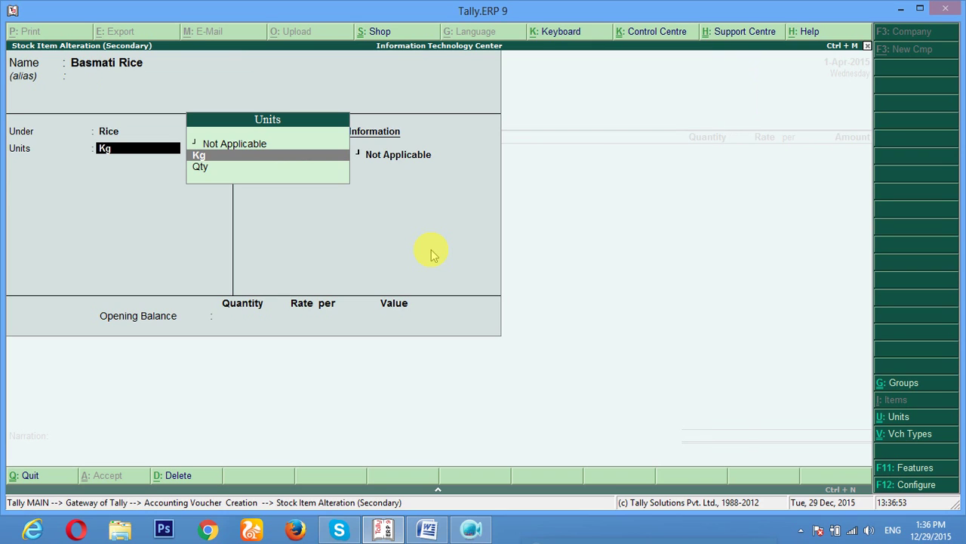
pyautogui.press('Up')
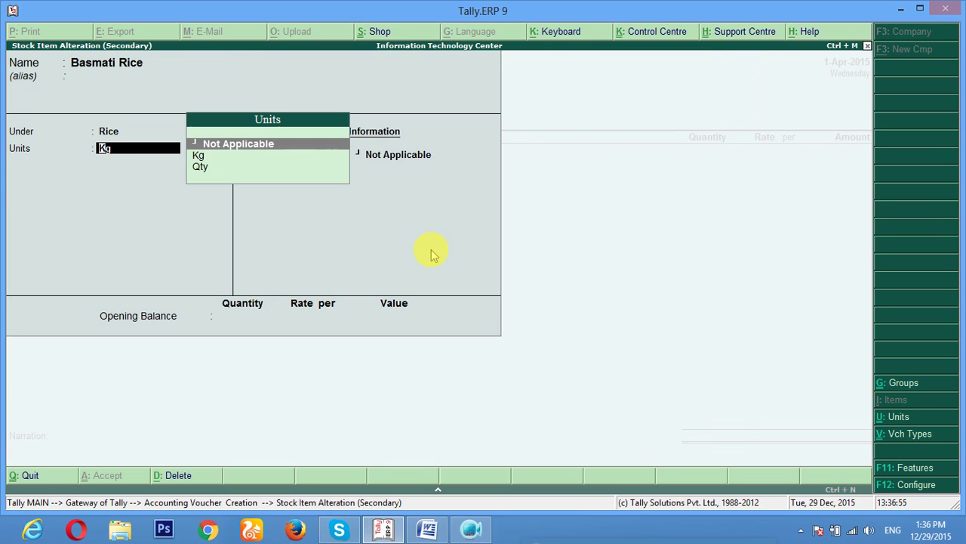
pyautogui.press('Return')
pyautogui.hotkey('ctrl', 'a')
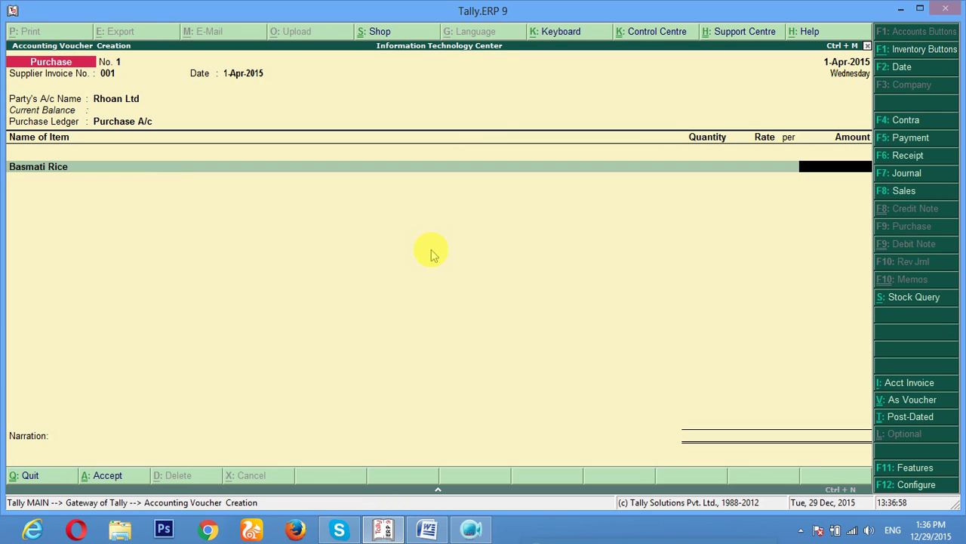
pyautogui.press('BackSpace')
pyautogui.press('Return')
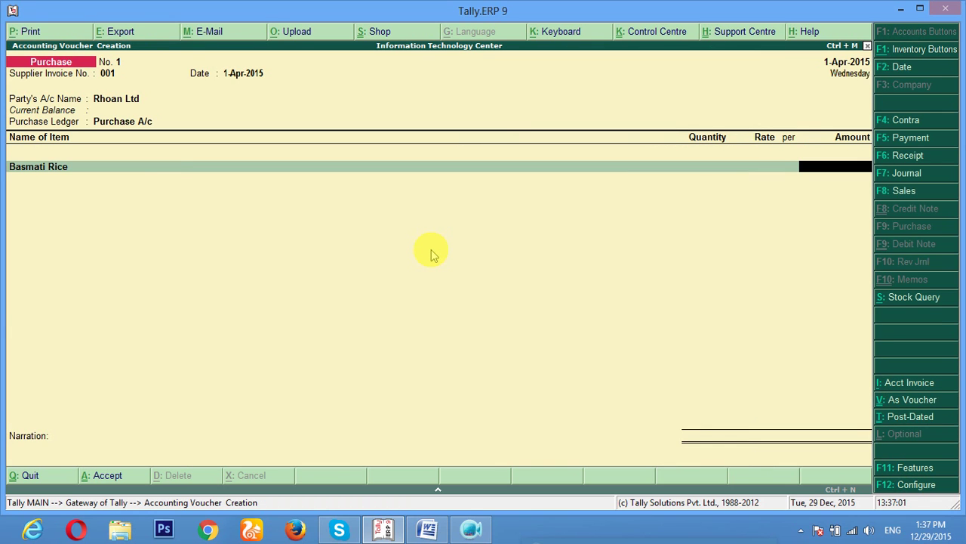
# Alter the Basmati Rice stock item again from within the voucher, setting its unit back to Kg
pyautogui.press('BackSpace')
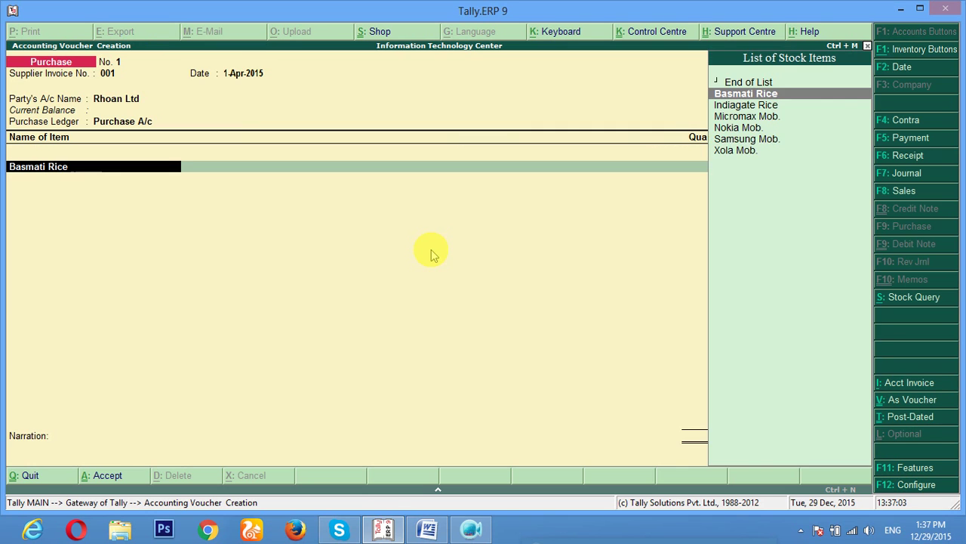
pyautogui.hotkey('ctrl', 'Return')
pyautogui.press('Return')
pyautogui.press('Return')
pyautogui.press('Return')
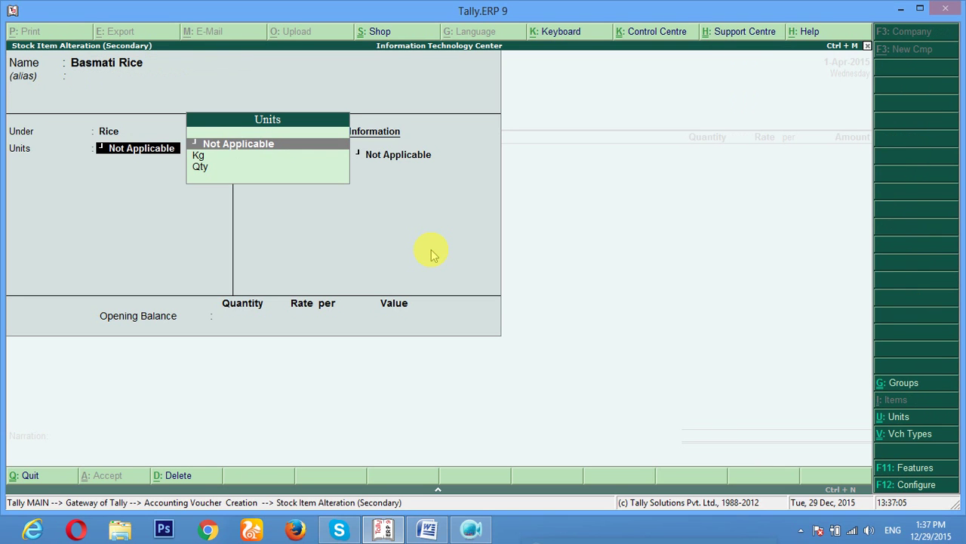
pyautogui.press('Down')
pyautogui.press('Return')
pyautogui.hotkey('ctrl', 'a')
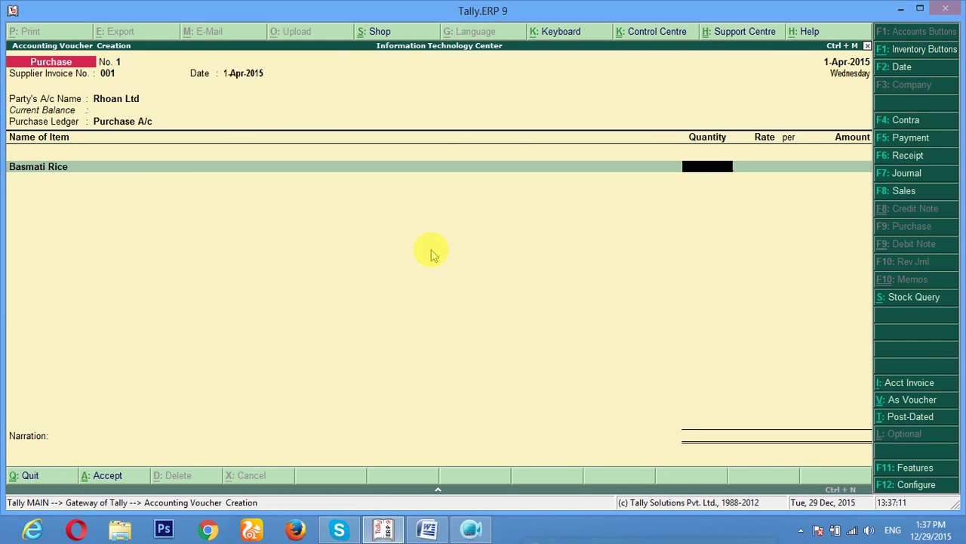
# Enter a quantity of 50 Kg at a rate of 35 per Kg for the first Basmati Rice line
pyautogui.write('50')
pyautogui.press('Return')
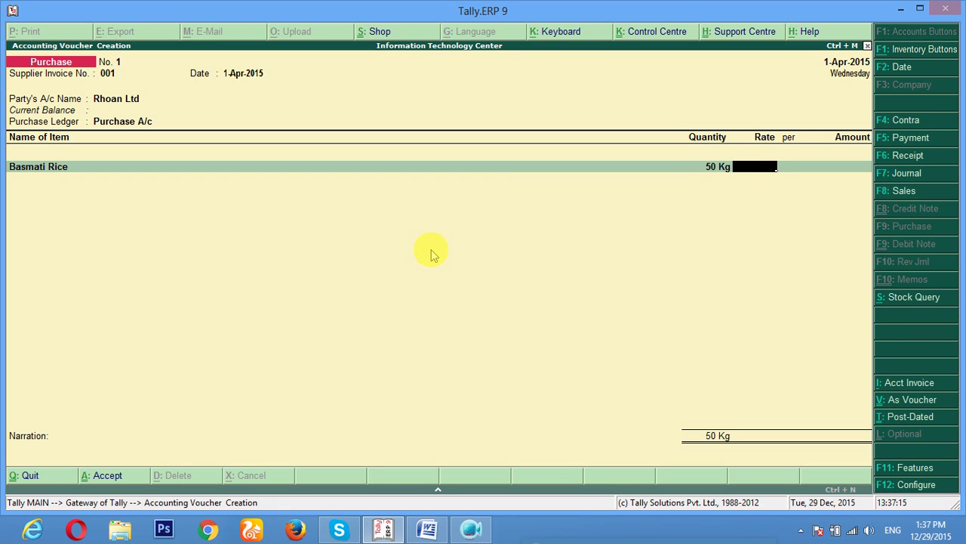
pyautogui.write('35')
pyautogui.press('Return')
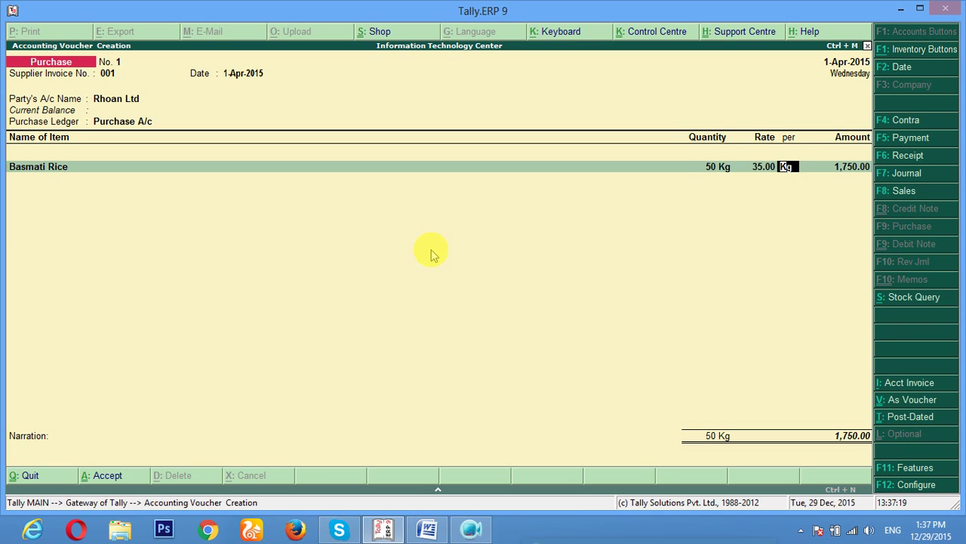
pyautogui.press('Return')
pyautogui.press('Return')
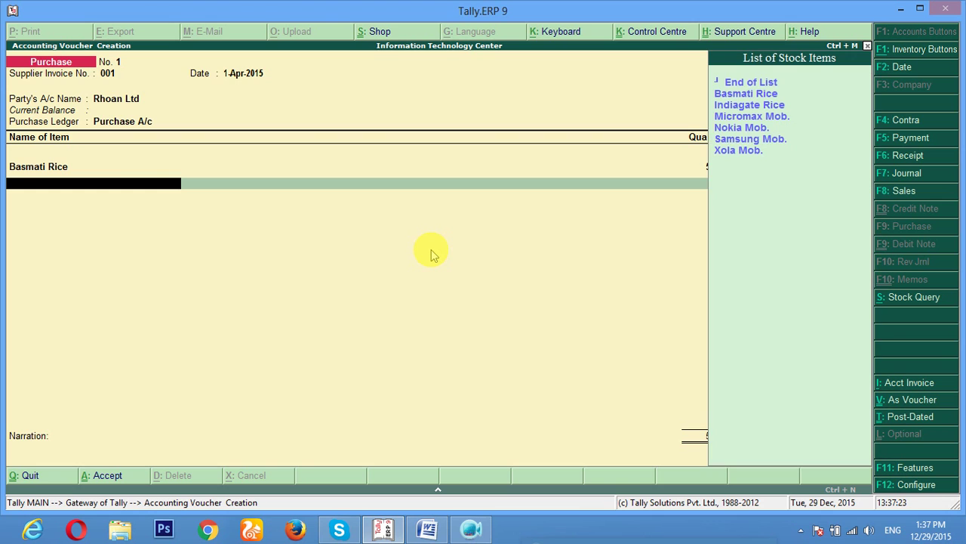
# Add a second Basmati Rice line to the voucher with 50 Kg at a rate of 38 per Kg
pyautogui.press('Down')
pyautogui.press('Return')
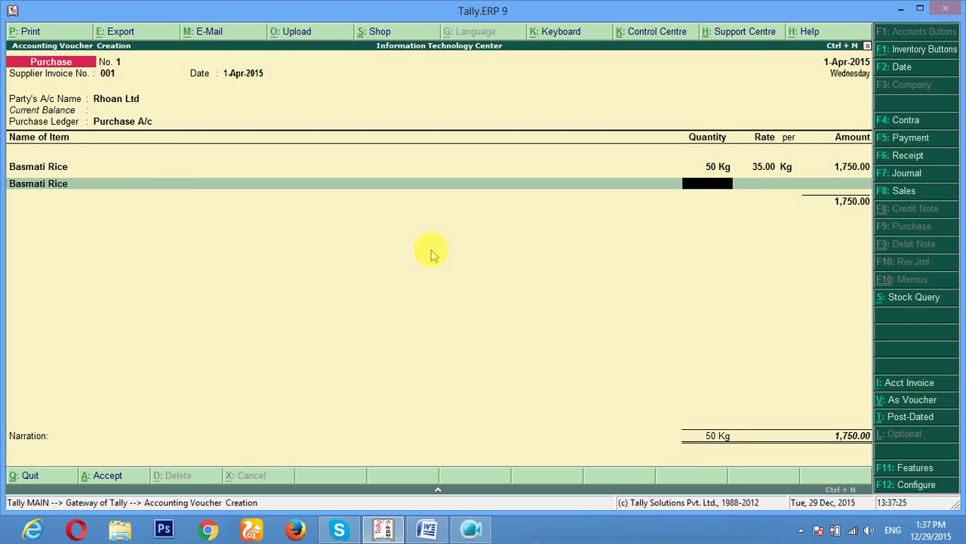
pyautogui.write('50')
pyautogui.press('Return')
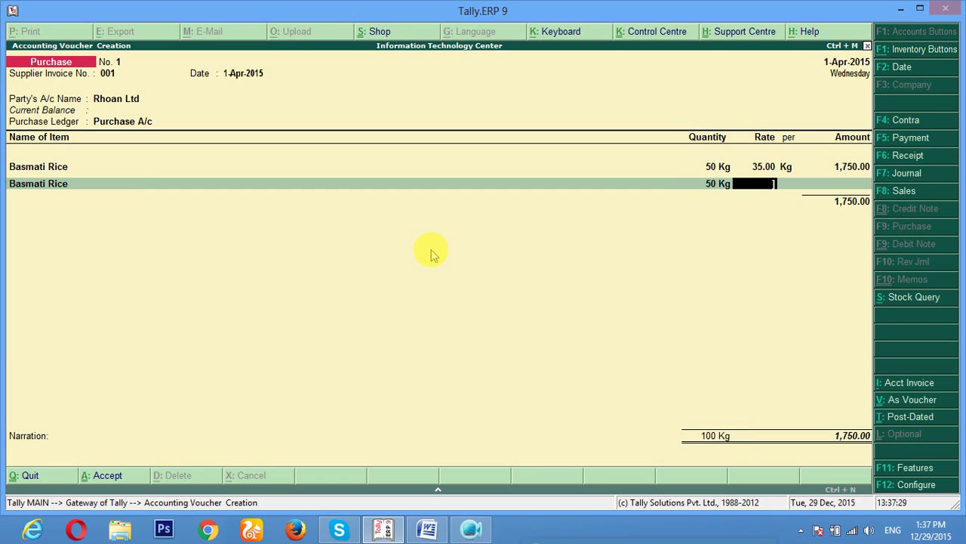
pyautogui.write('38')
pyautogui.press('Return')
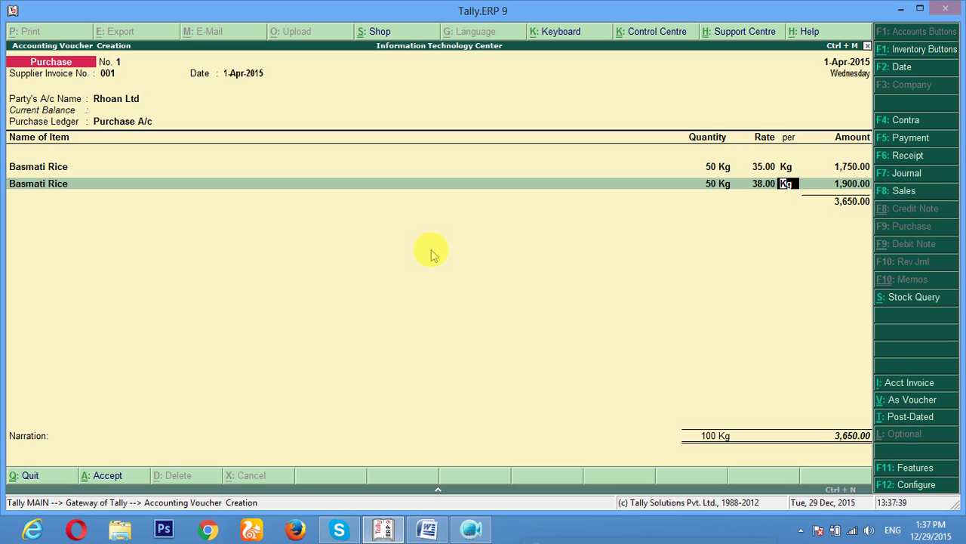
pyautogui.press('Return')
pyautogui.press('Return')
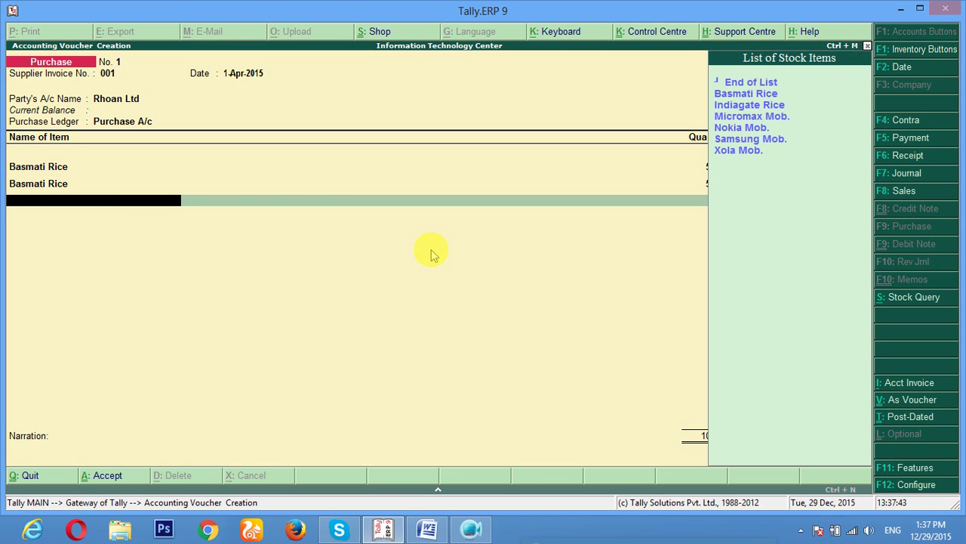
# Keep the voucher open and close its stock item entries with End of List
pyautogui.press('Escape')
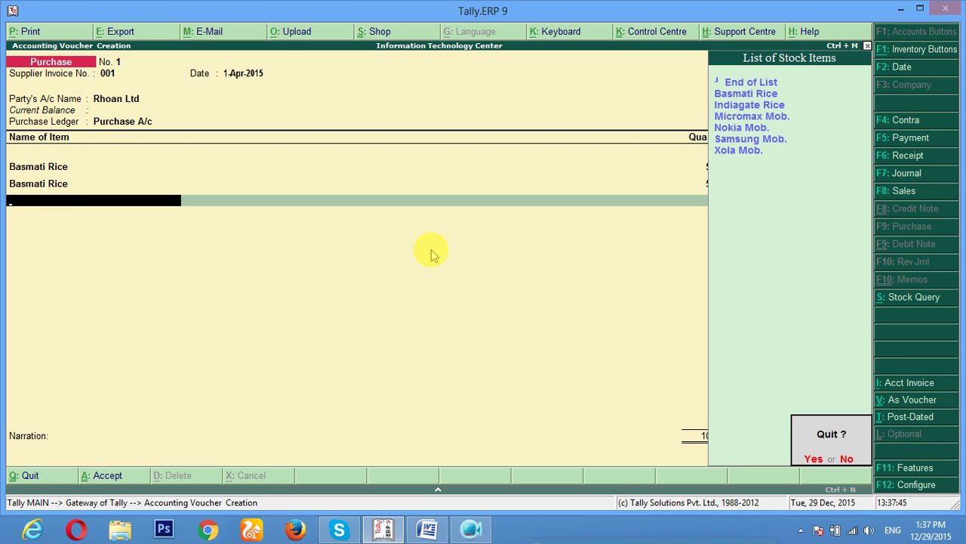
pyautogui.press('n')
pyautogui.press('Up')
pyautogui.press('Up')
pyautogui.press('Up')
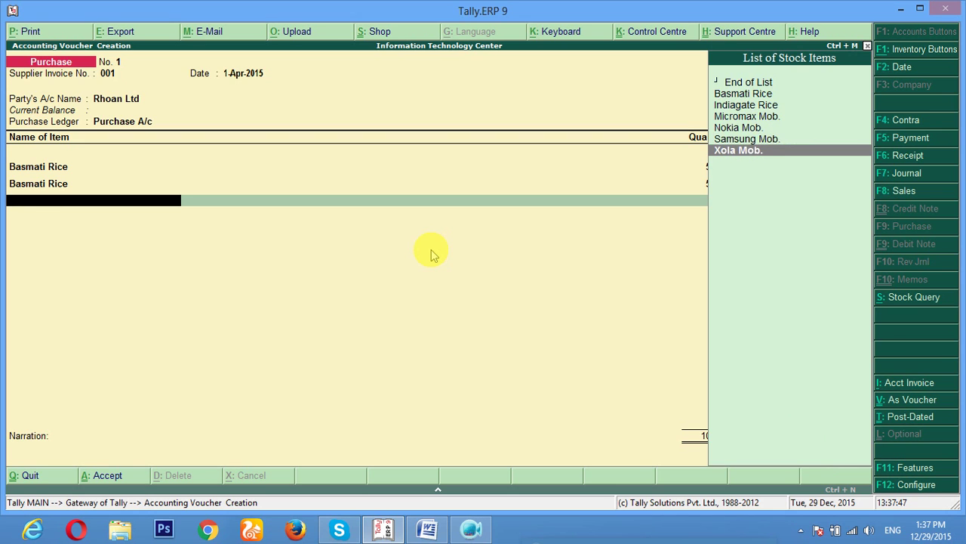
pyautogui.press('Up')
pyautogui.press('Up')
pyautogui.press('Up')
pyautogui.press('Up')
pyautogui.press('Return')
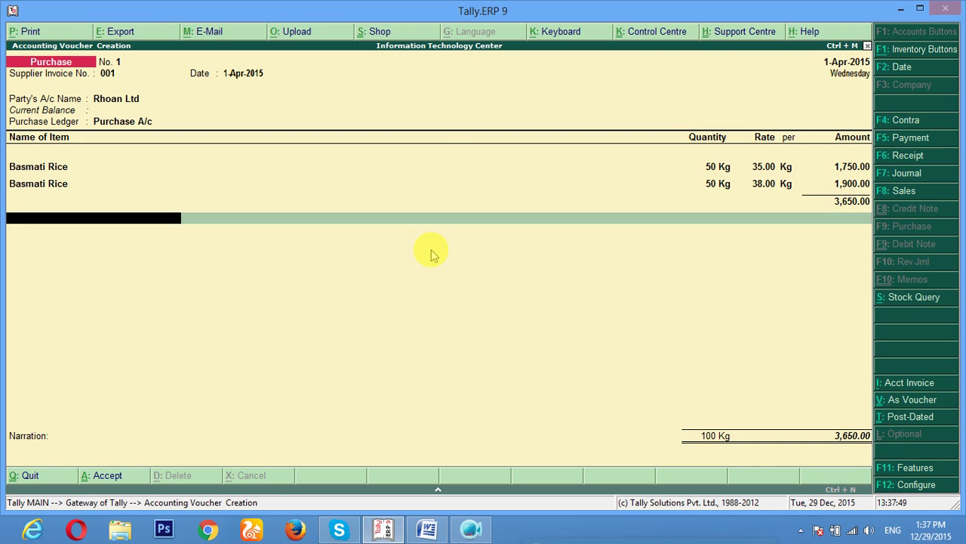
# Save the purchase voucher without additional ledgers or a narration and return to the Gateway of Tally
pyautogui.press('Return')
pyautogui.press('Return')
pyautogui.press('Return')
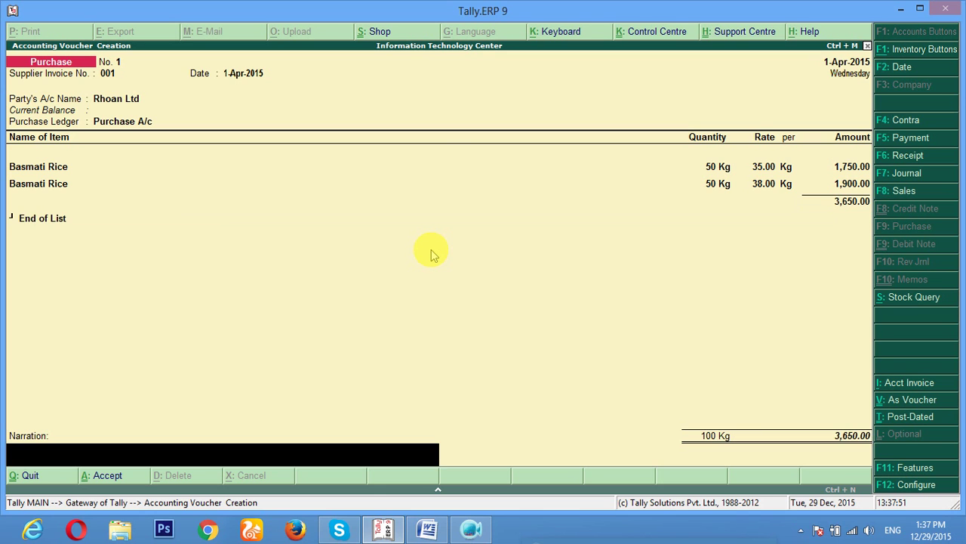
pyautogui.press('y')
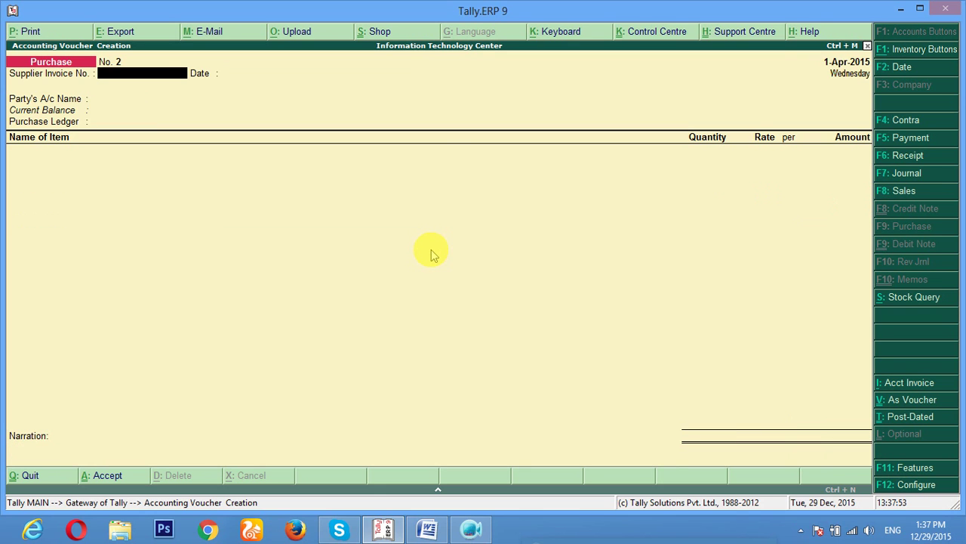
pyautogui.press('Escape')
pyautogui.press('y')
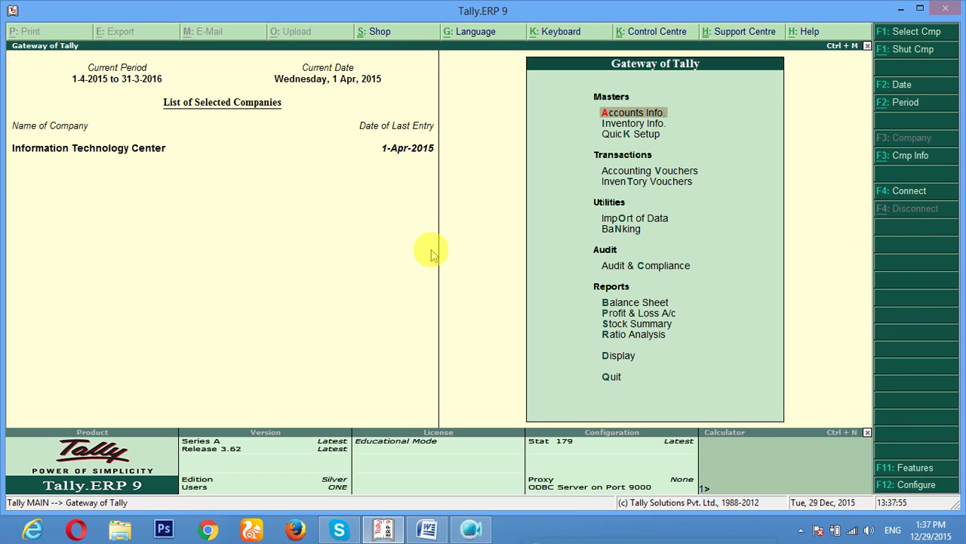
pyautogui.press('Escape')
pyautogui.press('n')
pyautogui.press('Down')
pyautogui.press('Down')
pyautogui.press('Down')
pyautogui.press('Down')
pyautogui.press('Down')
pyautogui.press('Down')
pyautogui.press('Down')
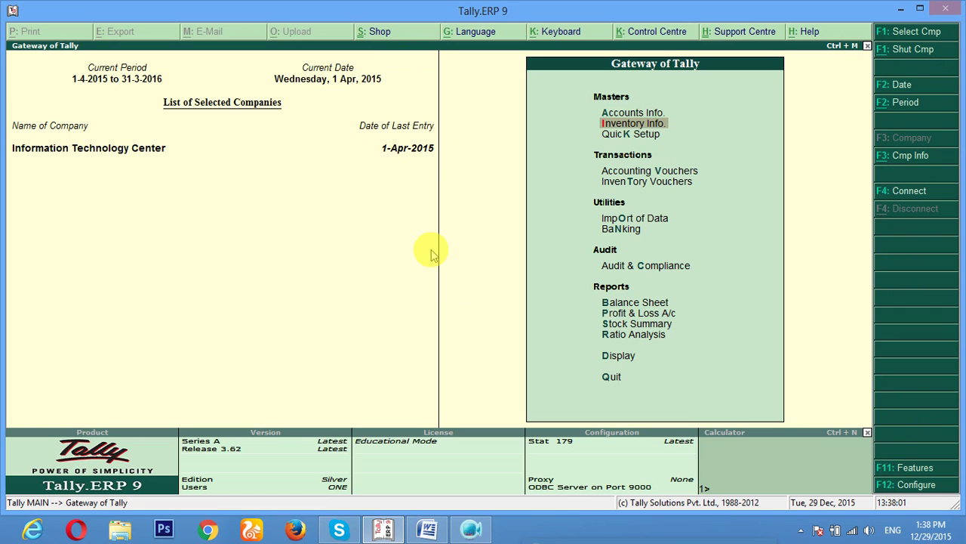
# Review the Stock Summary down to the Basmati Rice item in the Rice group, and return to the Gateway of Tally
pyautogui.press('Up')
pyautogui.press('Down')
pyautogui.press('Return')
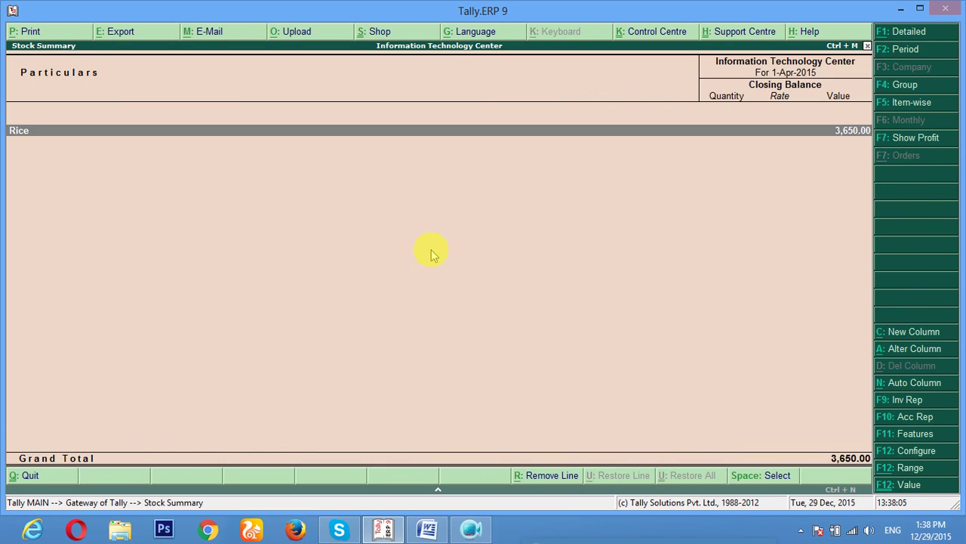
pyautogui.press('Return')
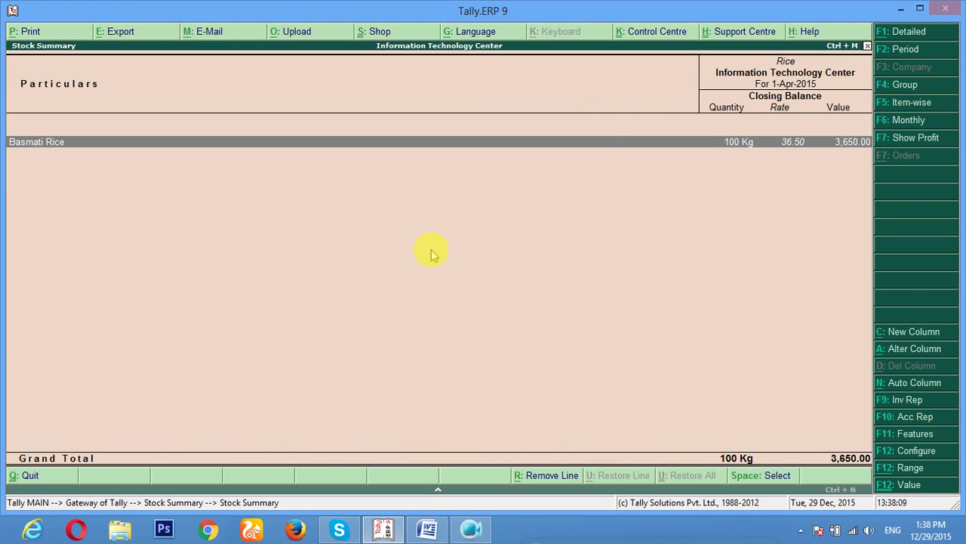
pyautogui.press('Return')
pyautogui.press('Escape')
pyautogui.press('Escape')
pyautogui.press('Escape')
pyautogui.press('Home')
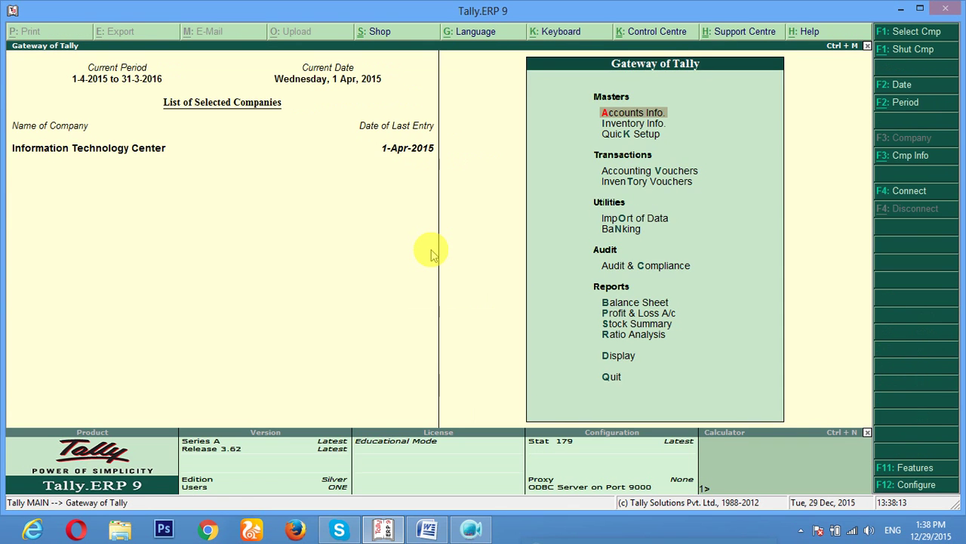
# Open the Rhoan Ltd purchase voucher from the Day Book for alteration
pyautogui.press('d')
pyautogui.press('Return')
pyautogui.press('Down')
pyautogui.press('Down')
pyautogui.press('Down')
pyautogui.press('Down')
pyautogui.press('Down')
pyautogui.press('Down')
pyautogui.press('Down')
pyautogui.press('Down')
pyautogui.press('Down')
pyautogui.press('Down')
pyautogui.press('Down')
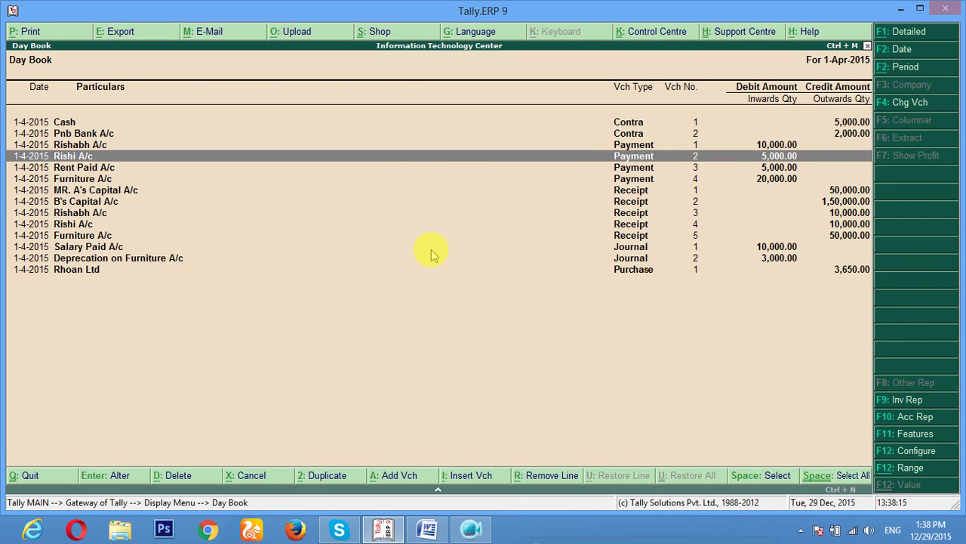
pyautogui.press('Down')
pyautogui.press('Down')
pyautogui.press('Return')
# Keep the voucher header and first item line, and change the second line's stock item to Indiagate Rice
pyautogui.press('Return')
pyautogui.press('Return')
pyautogui.press('Return')
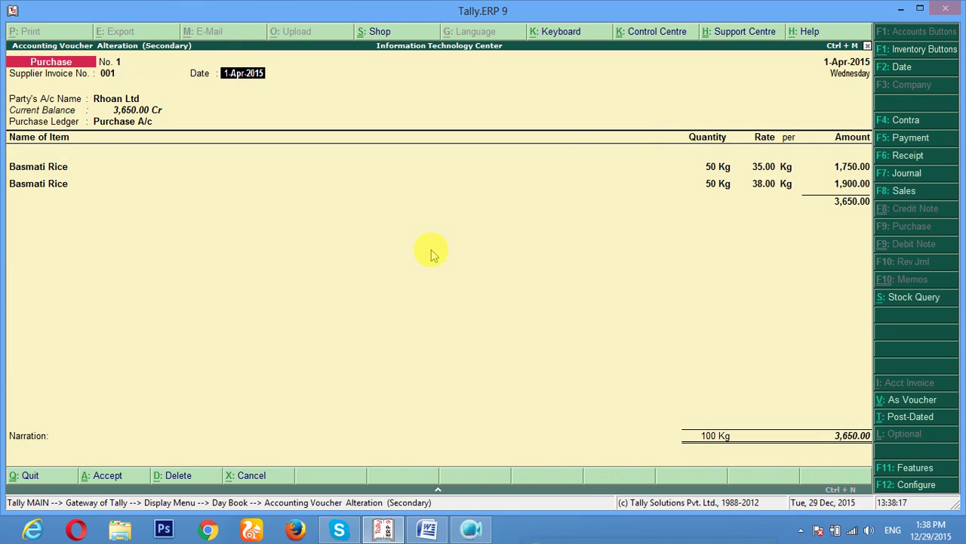
pyautogui.press('Return')
pyautogui.press('Return')
pyautogui.press('Return')
pyautogui.press('Return')
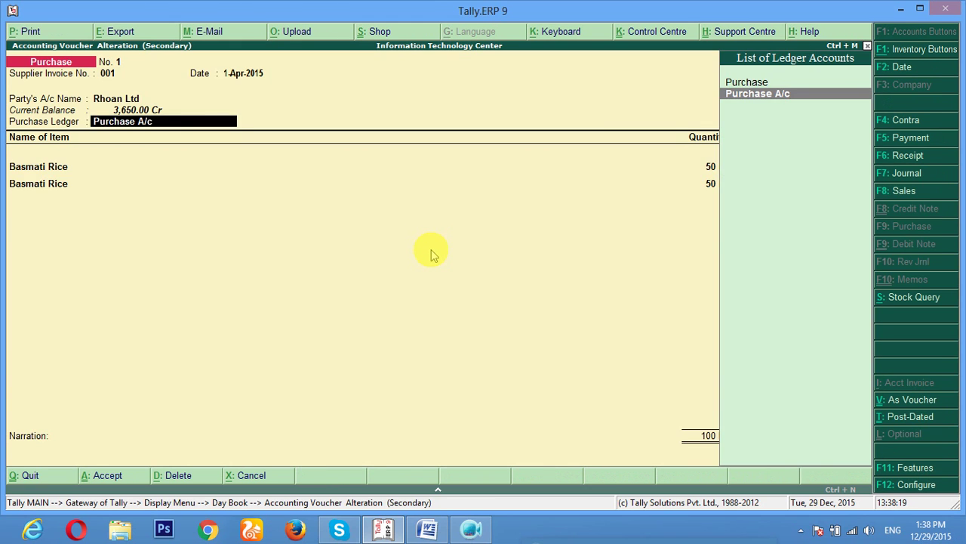
pyautogui.press('Return')
pyautogui.press('Return')
pyautogui.press('Return')
pyautogui.press('Return')
pyautogui.press('Return')
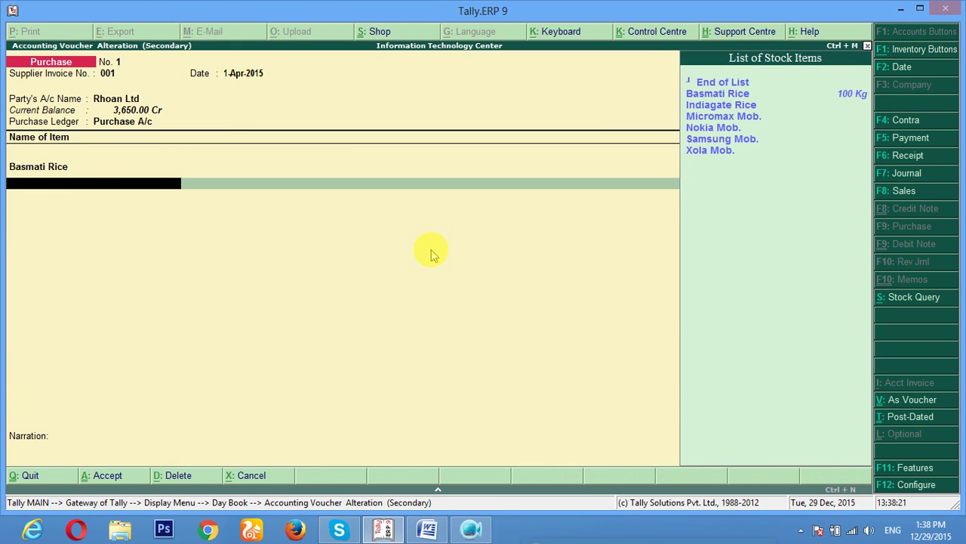
pyautogui.press('Down')
pyautogui.press('Down')
pyautogui.press('Return')
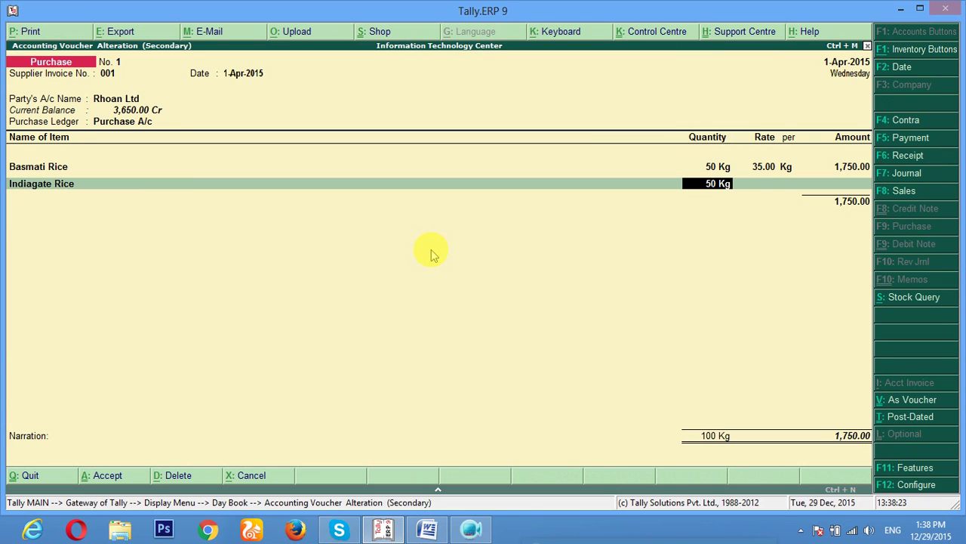
# Keep the quantity of 50 Kg for the Indiagate Rice line and set its rate to 38 per Kg
pyautogui.press('Return')
pyautogui.write('38')
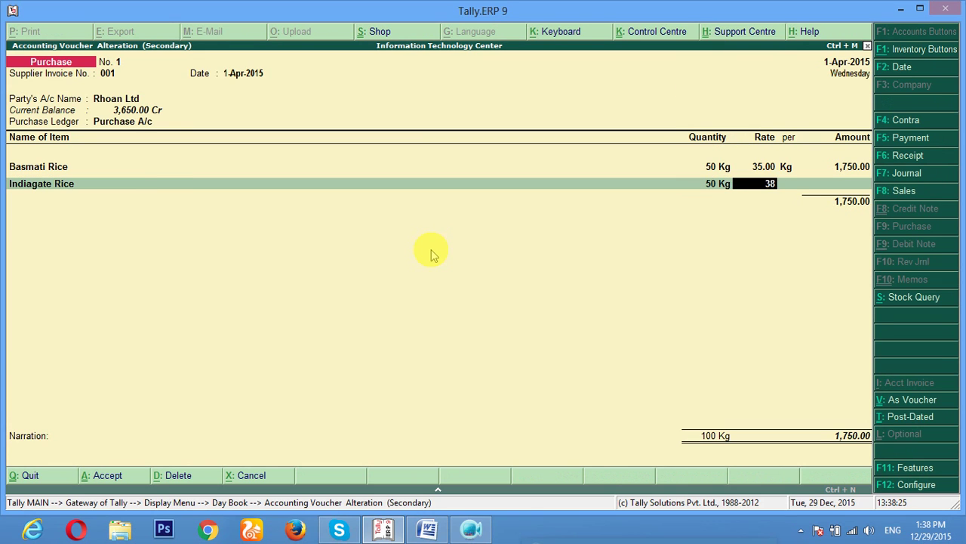
pyautogui.press('Return')
pyautogui.press('Return')
pyautogui.press('Return')
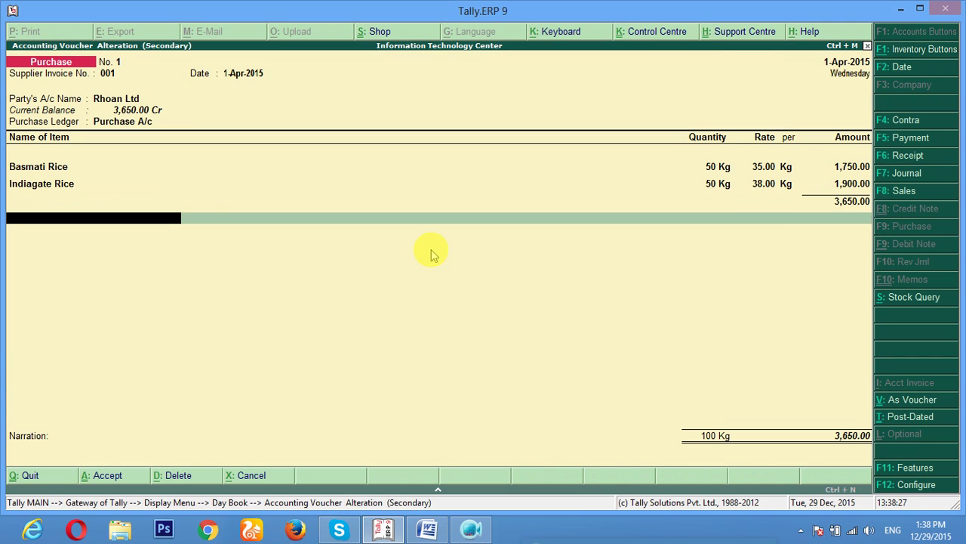
# Save the altered purchase voucher without additional ledgers or a narration, and return to the Gateway of Tally
pyautogui.press('Return')
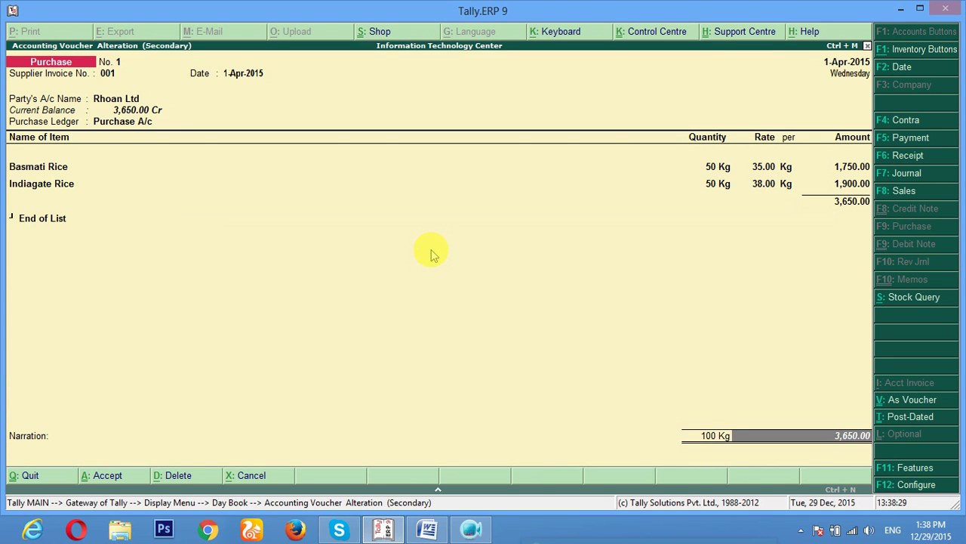
pyautogui.press('Return')
pyautogui.press('Return')
pyautogui.press('Return')
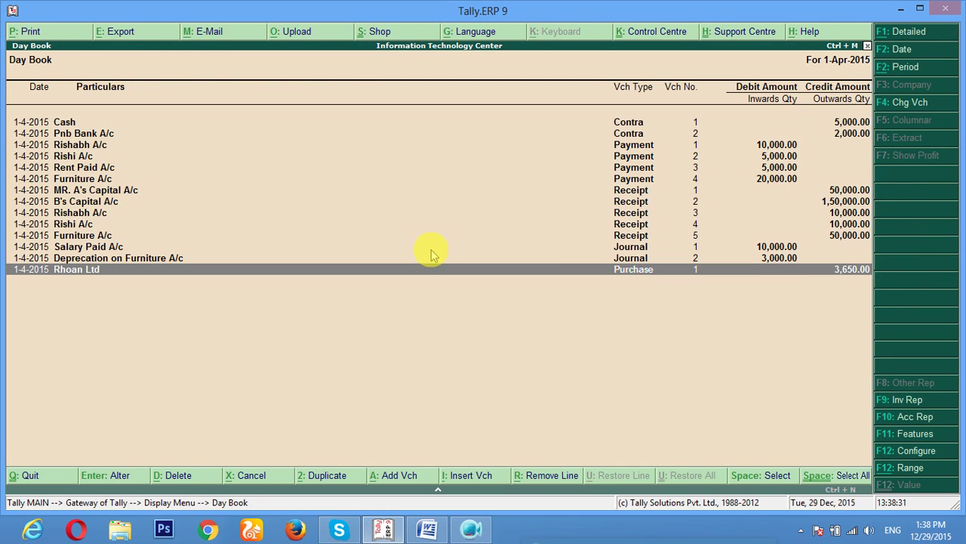
pyautogui.press('Escape')
pyautogui.press('Escape')
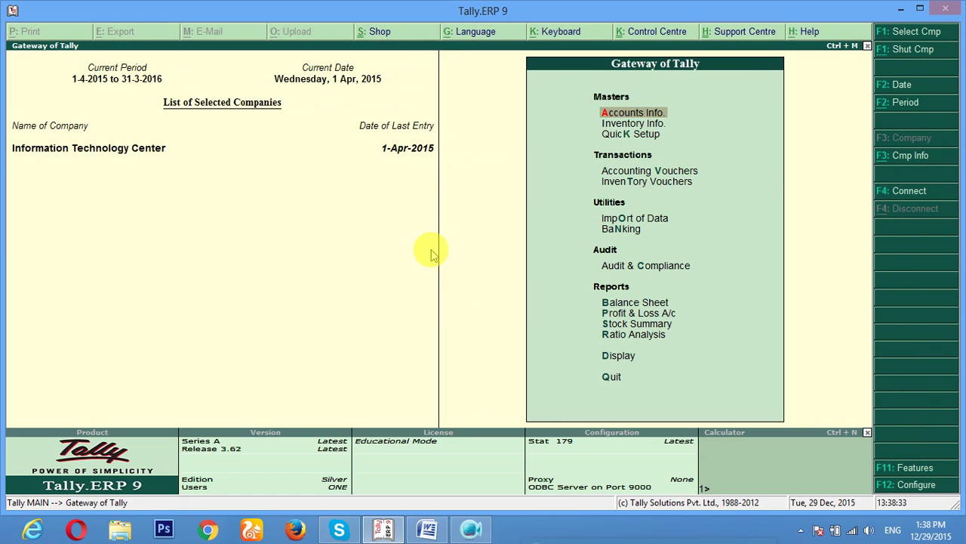
# Check the Rice group's closing balances by item in the Stock Summary after the voucher change, and exit the report
pyautogui.press('s')
pyautogui.press('Return')
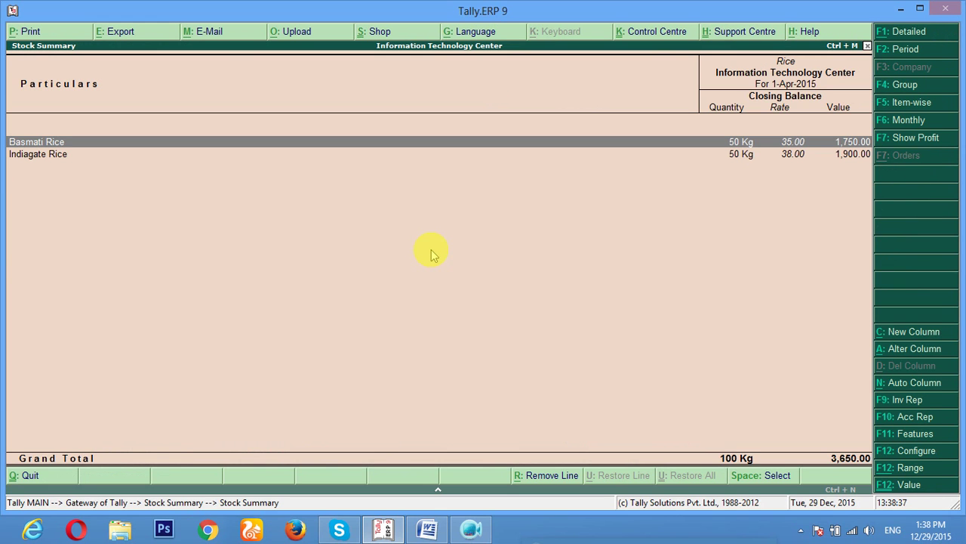
pyautogui.press('Escape')
pyautogui.press('Escape')
pyautogui.press('Escape')
pyautogui.press('Escape')
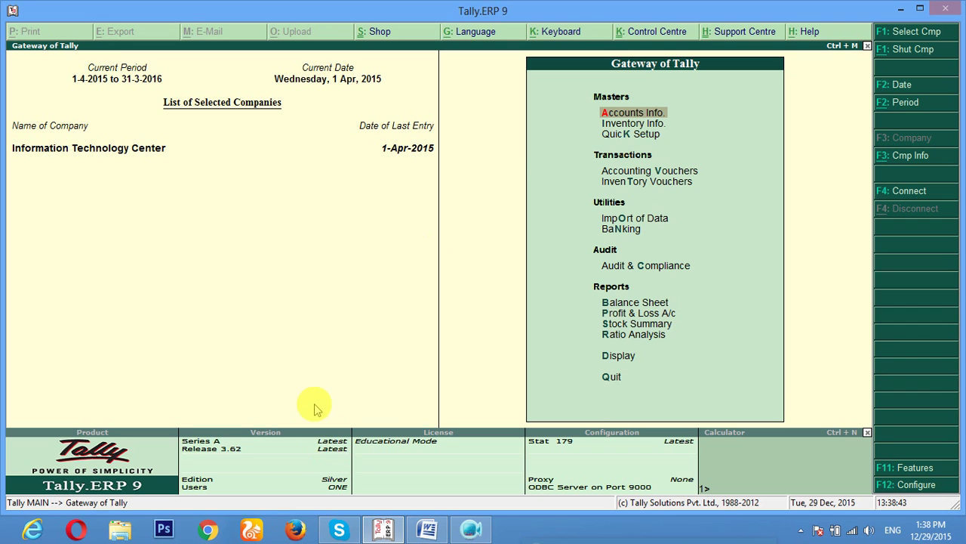
pyautogui.press('super+d')
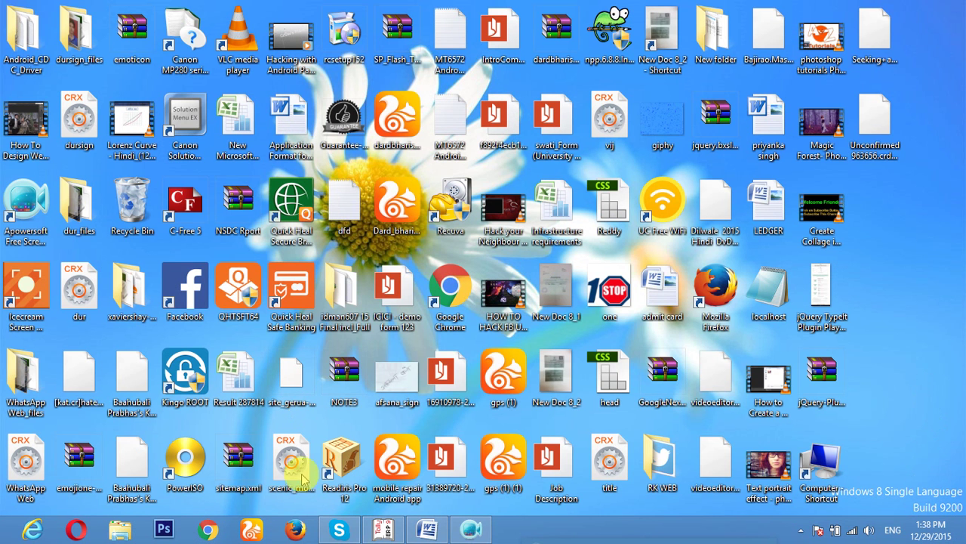
pyautogui.click(801, 532)
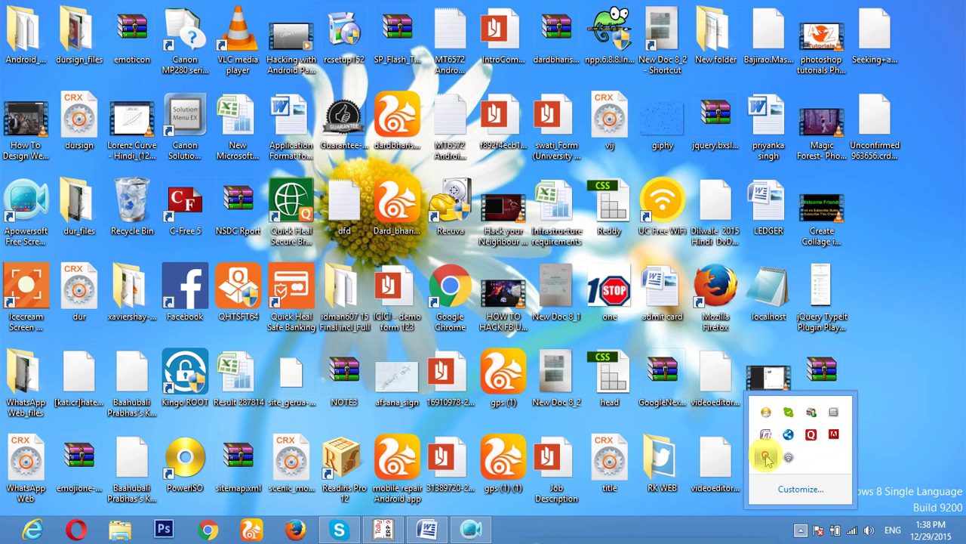